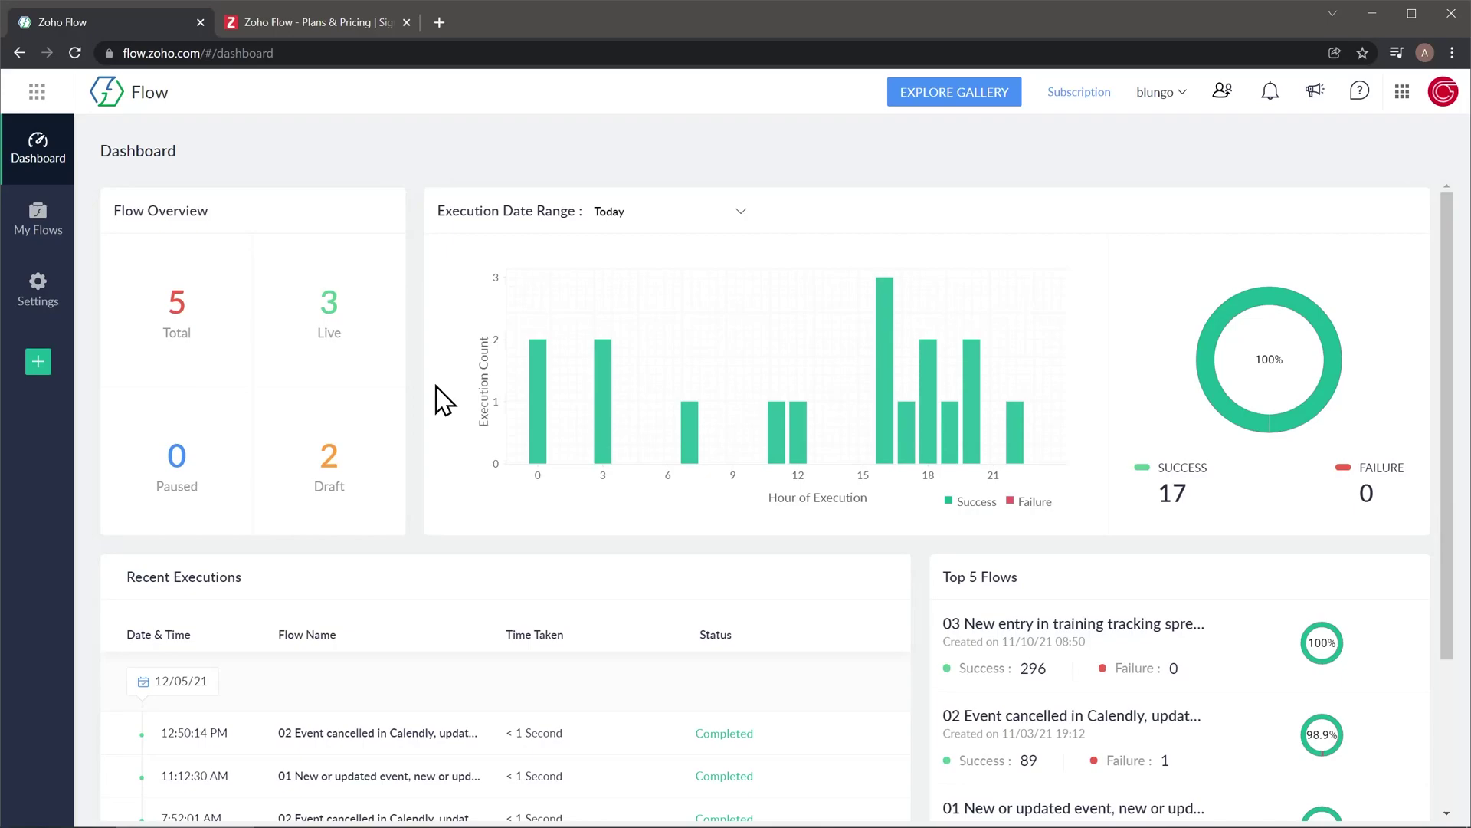
- Switch the execution chart's date range to Current Week, 29-Nov to 05-Dec-2021
{"action": "left_click", "coordinate": [680, 216]}
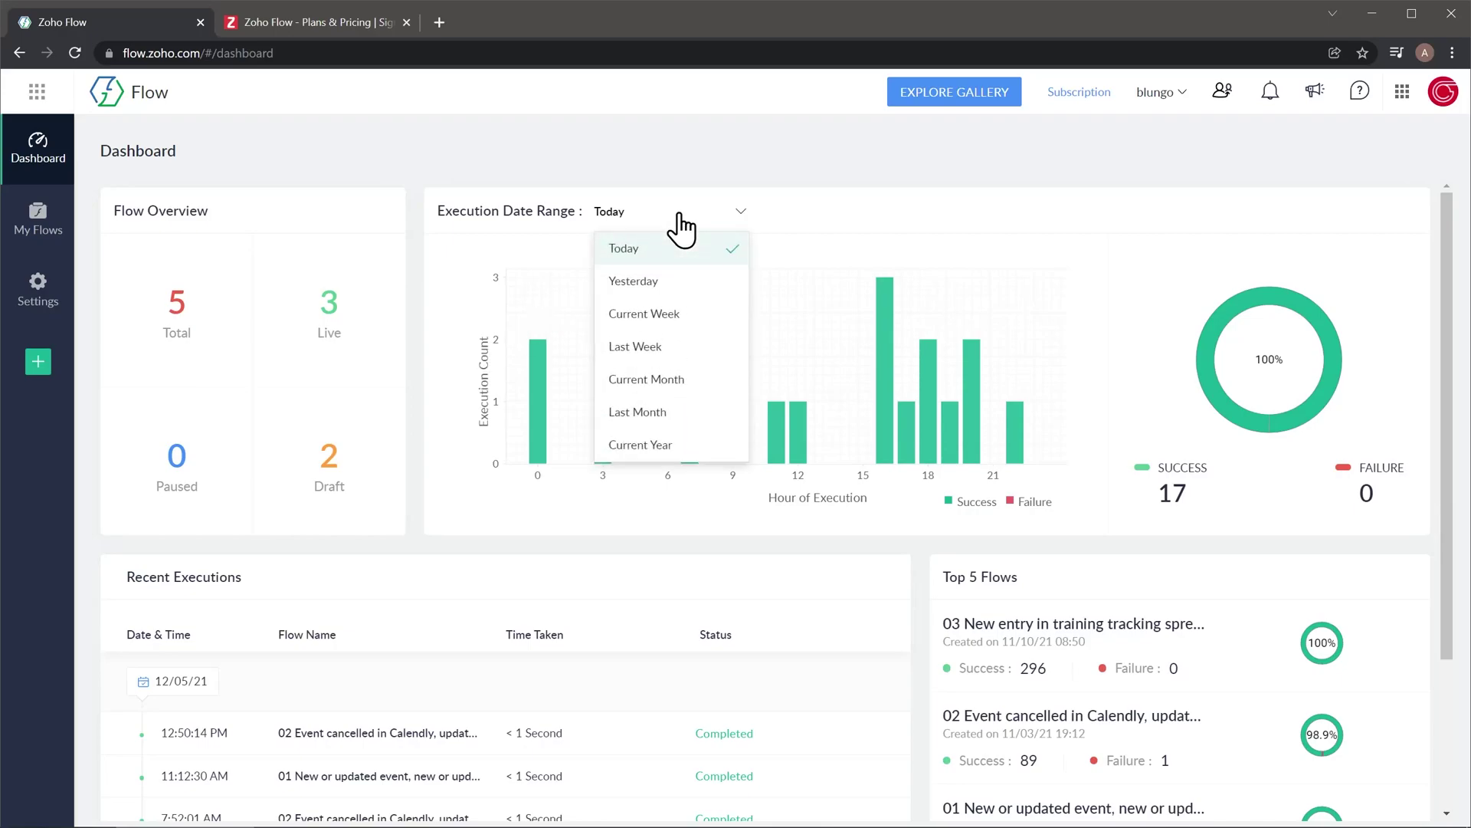
{"action": "left_click", "coordinate": [663, 314]}
{"action": "mouse_move", "coordinate": [578, 328]}
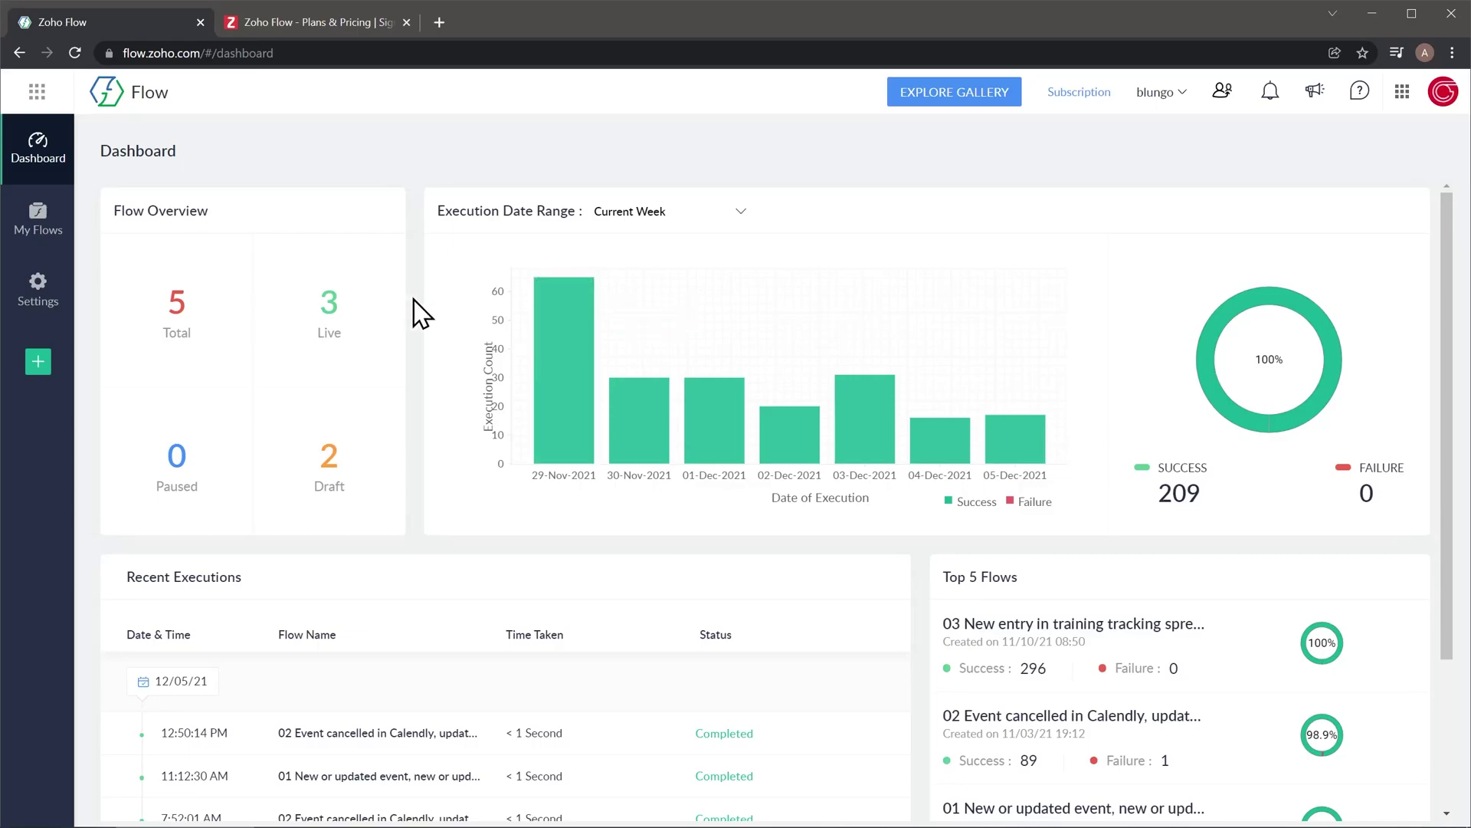
- Go to My Flows, try a search for '03', then clear it and keep the All filter
{"action": "left_click", "coordinate": [52, 239]}
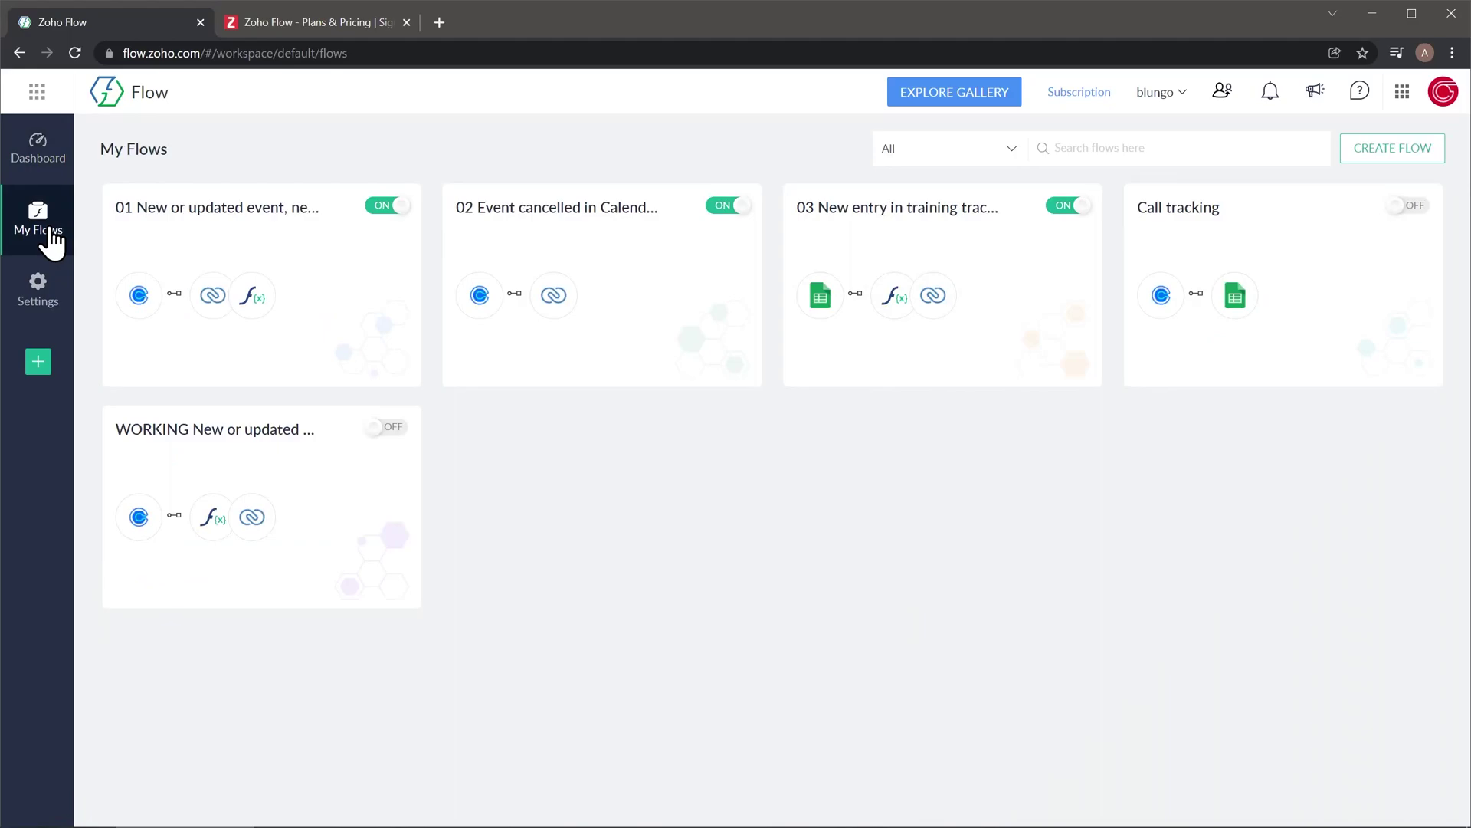
{"action": "left_click", "coordinate": [1075, 147]}
{"action": "type", "text": "03"}
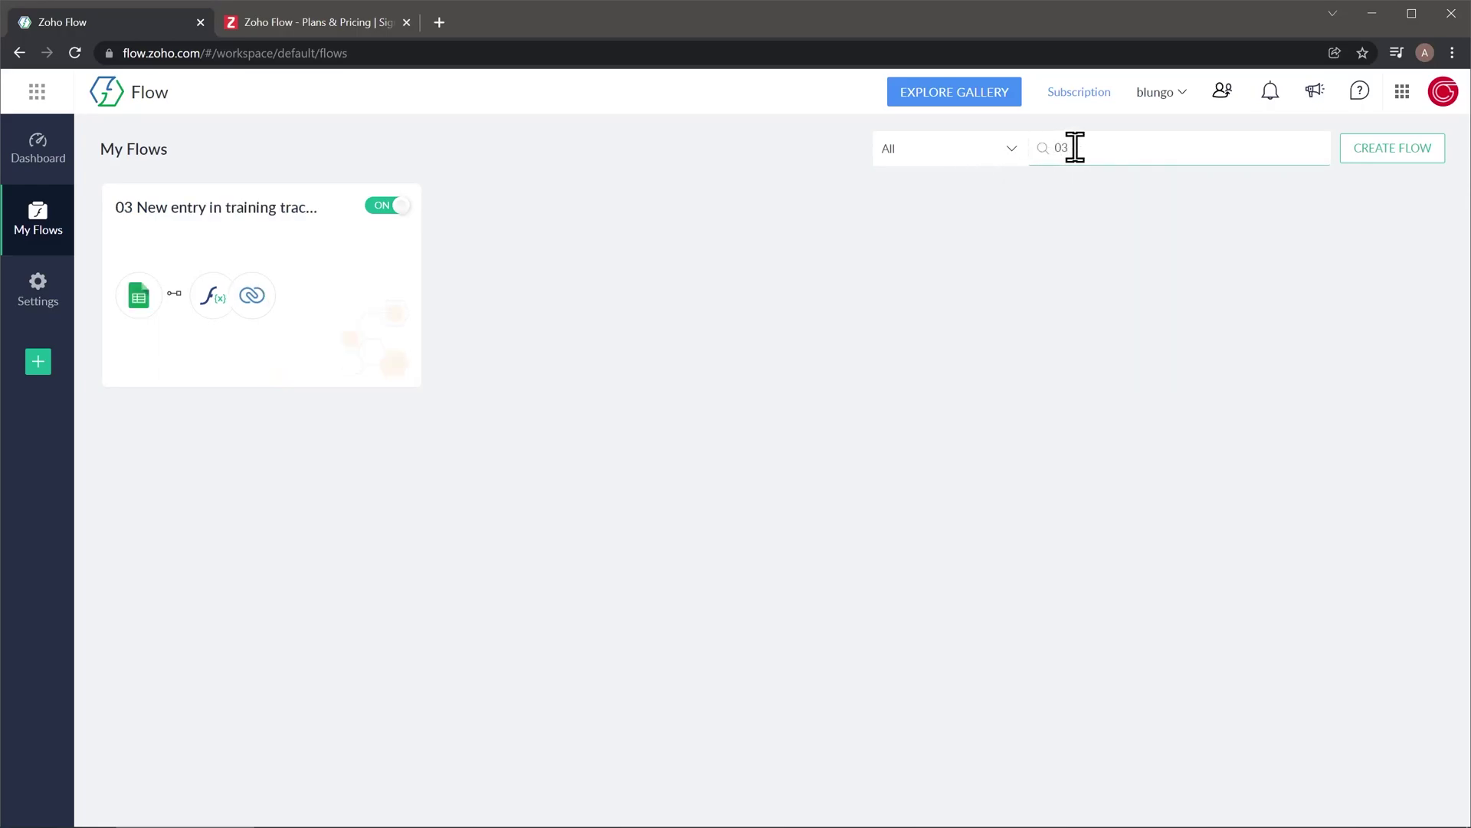
{"action": "key", "text": "BackSpace"}
{"action": "key", "text": "BackSpace"}
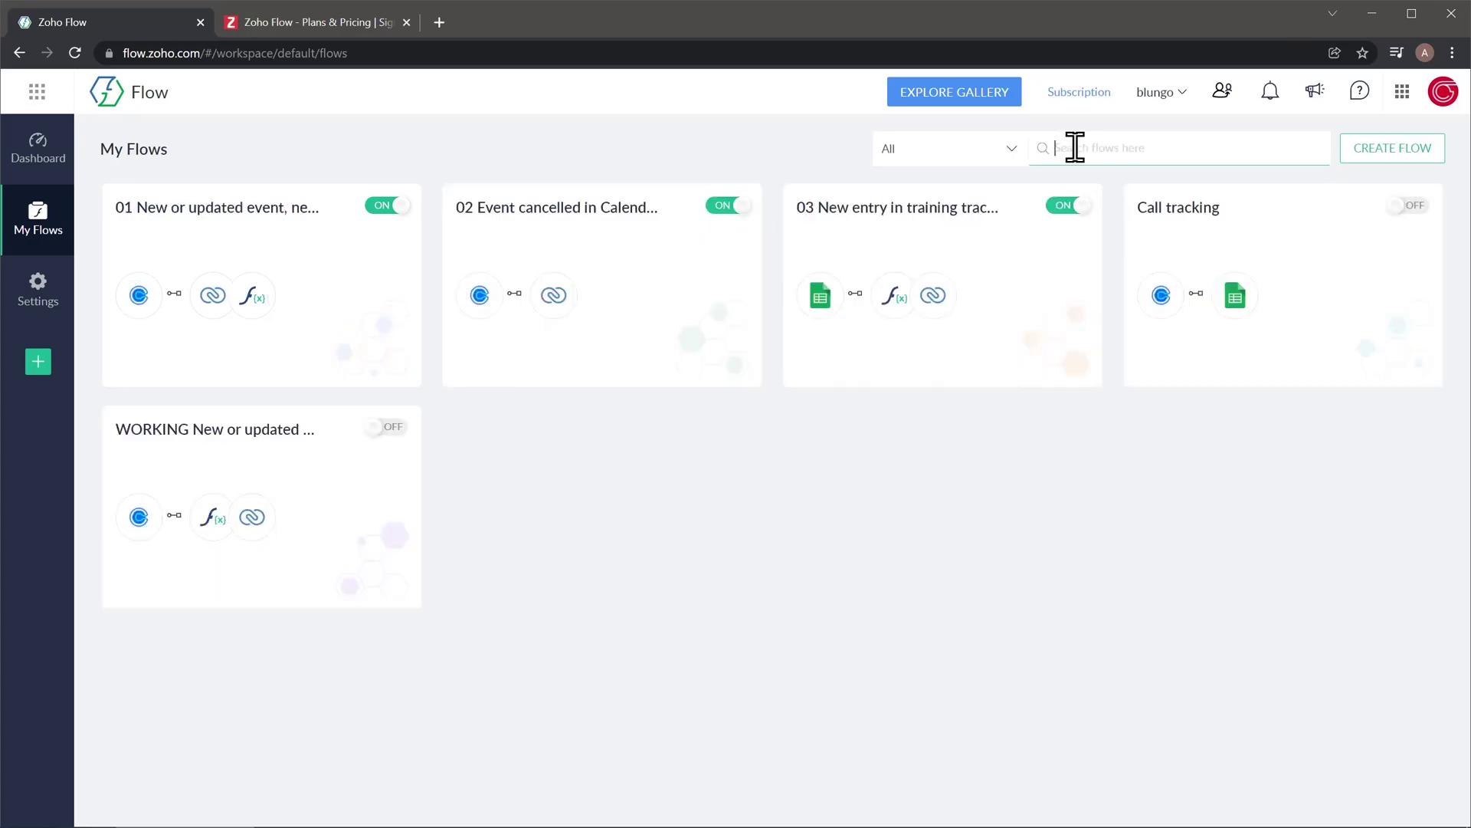
{"action": "left_click", "coordinate": [1013, 150]}
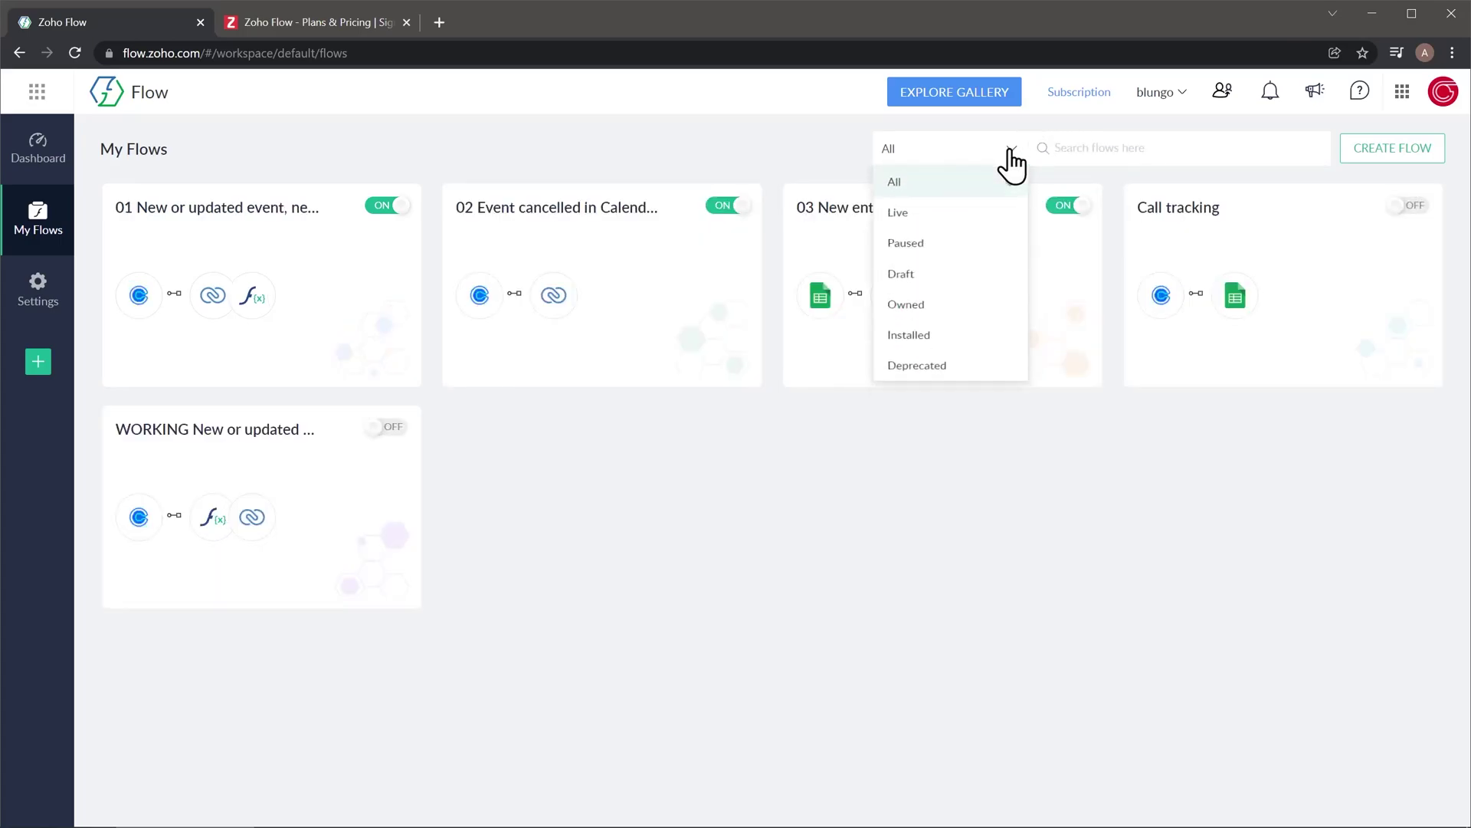
{"action": "left_click", "coordinate": [829, 155]}
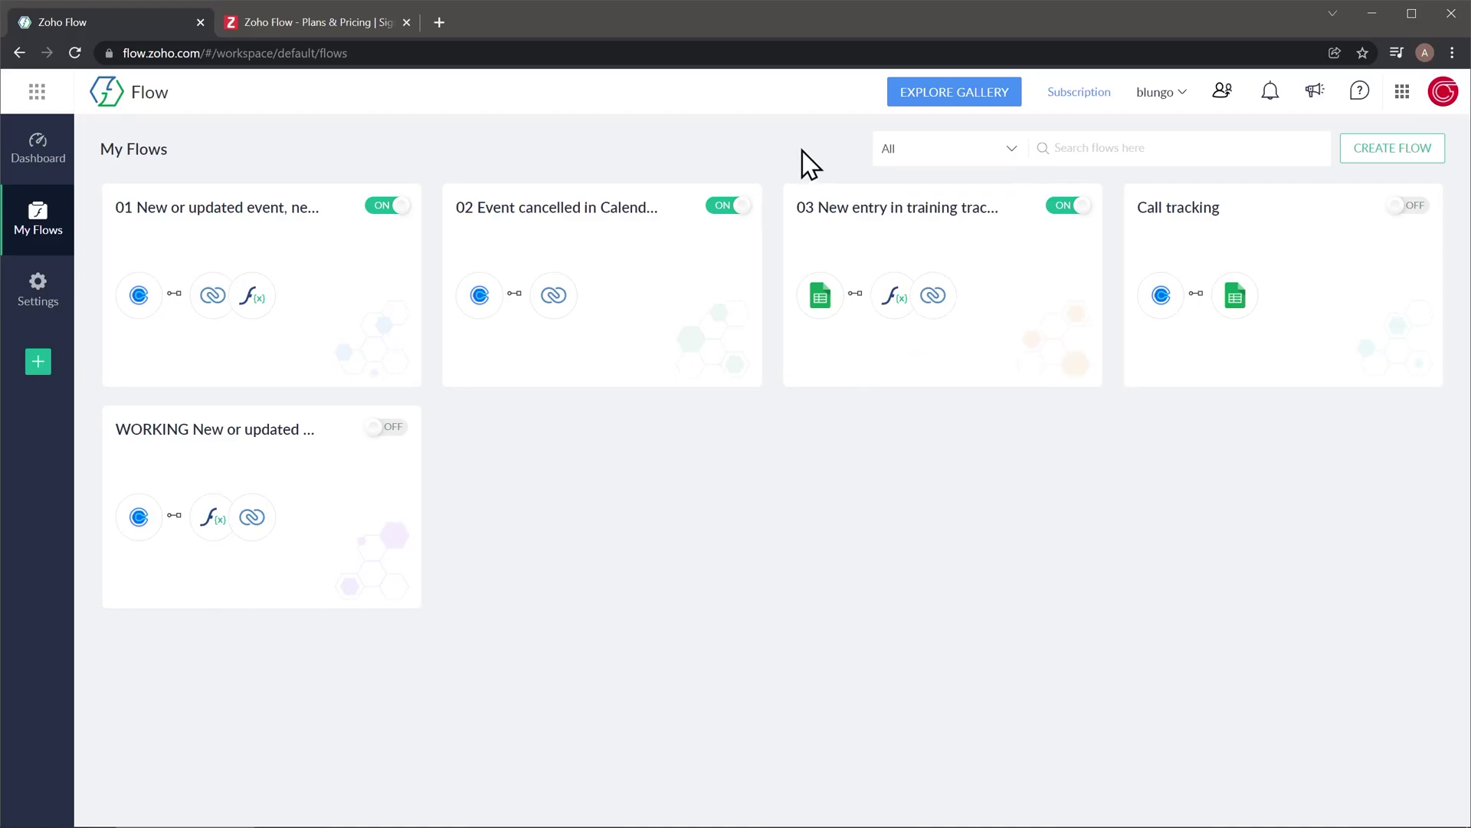
{"action": "mouse_move", "coordinate": [700, 263]}
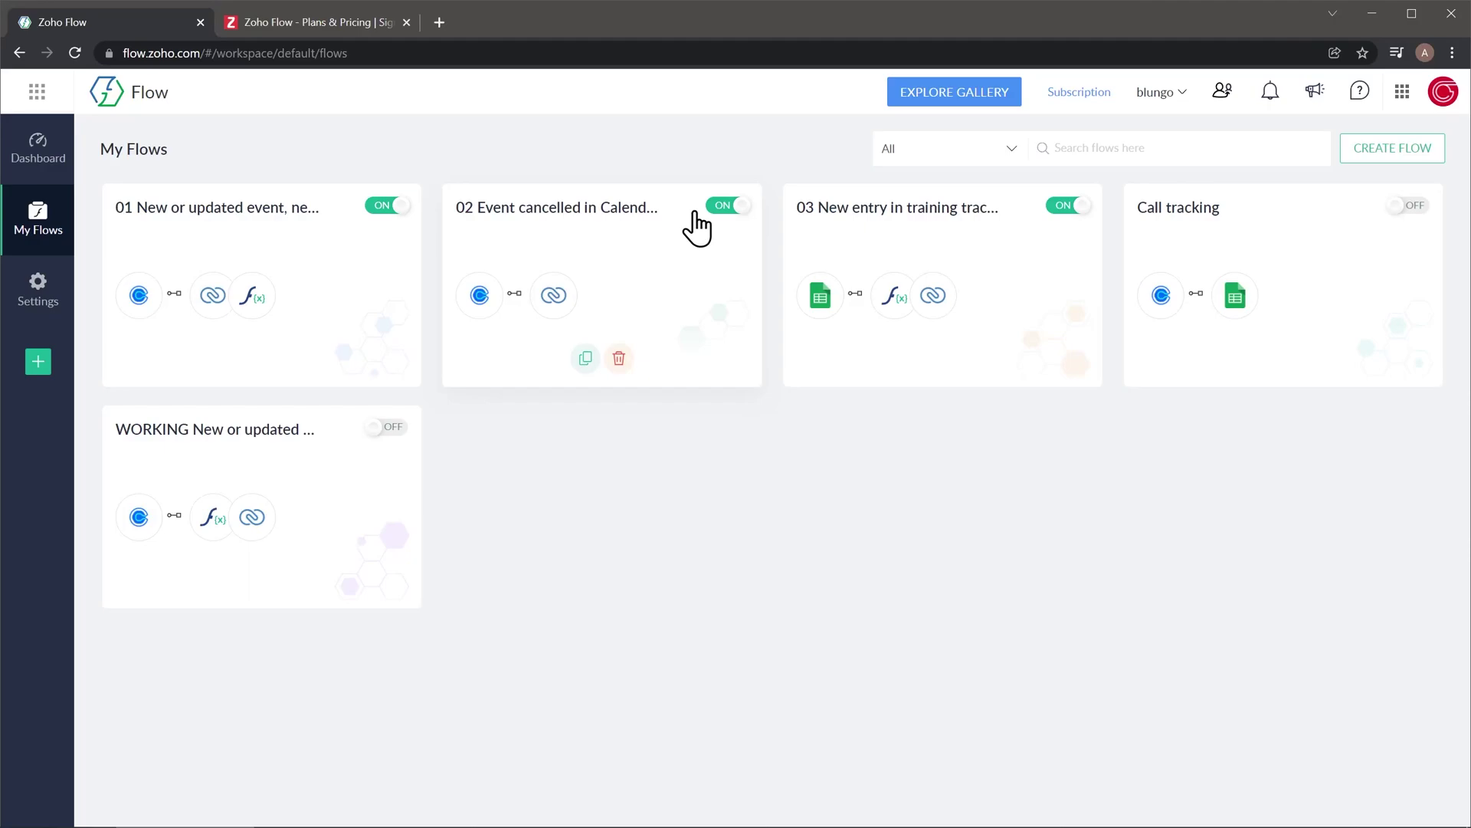
- Create a new flow named 'New contact'
{"action": "left_click", "coordinate": [1376, 169]}
{"action": "type", "text": "New contact"}
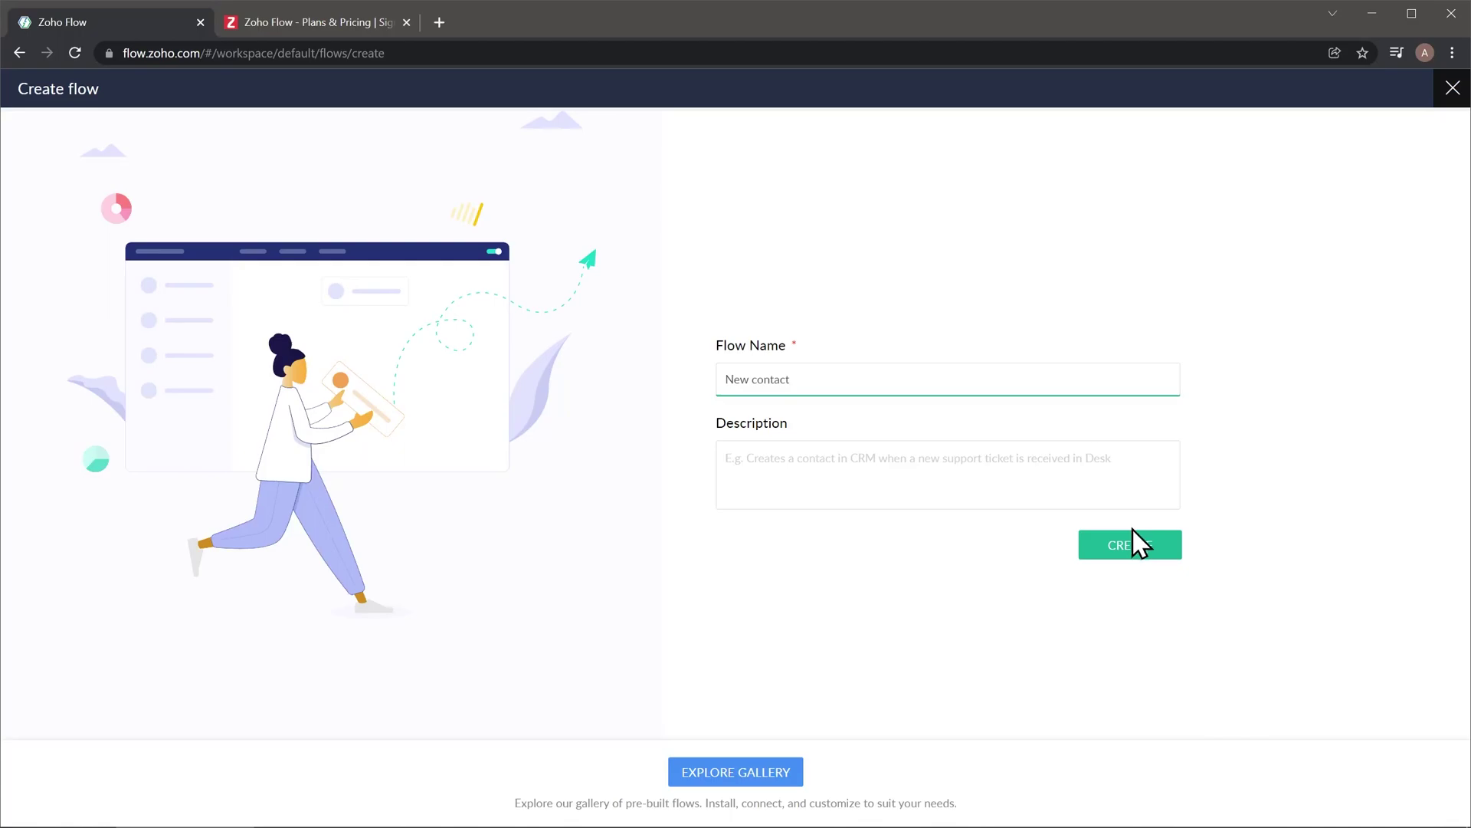
{"action": "left_click", "coordinate": [1132, 550]}
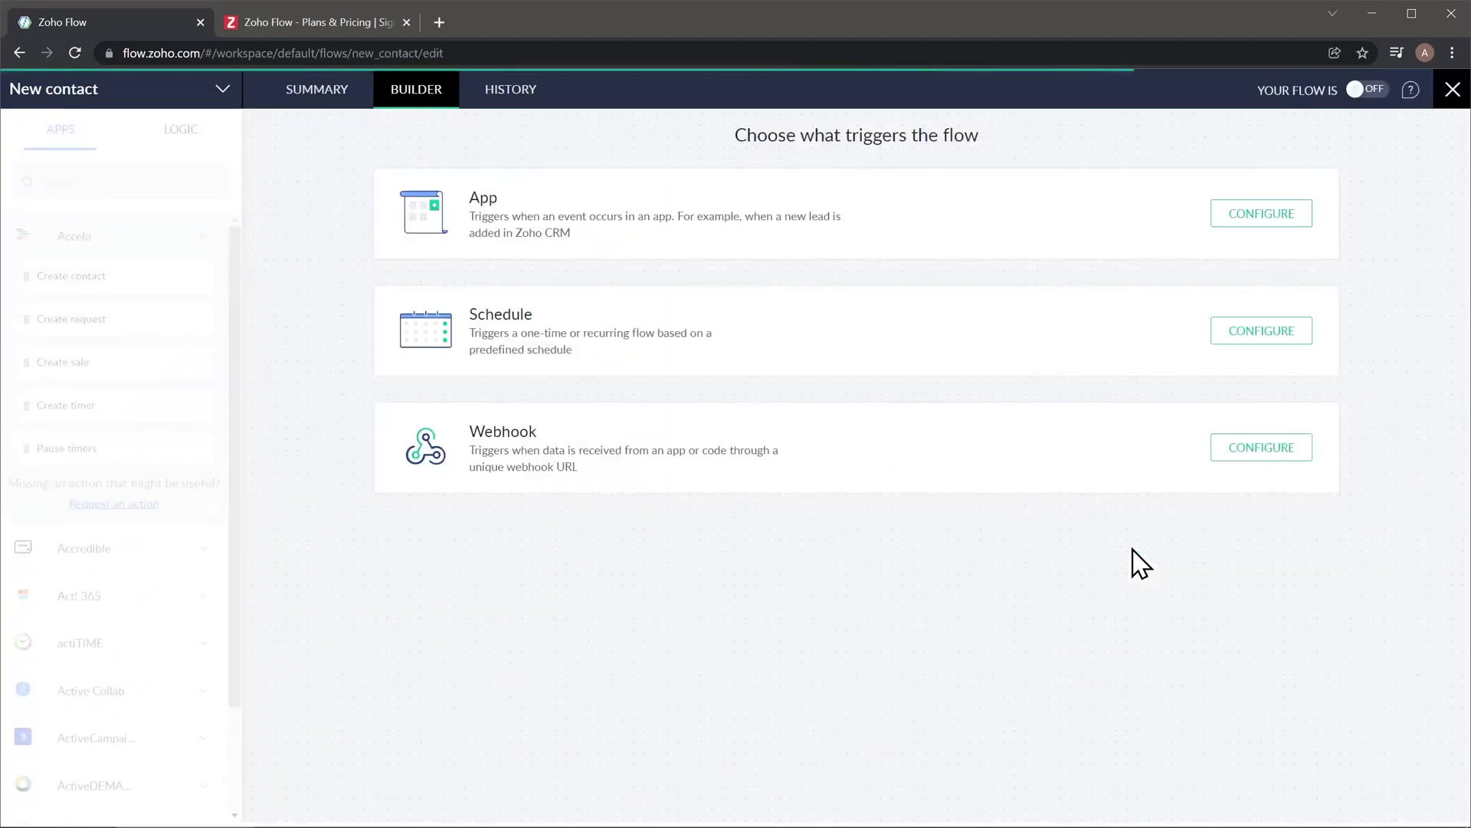
- Choose Google Sheets as the app that triggers the flow
{"action": "left_click", "coordinate": [1240, 218]}
{"action": "left_click", "coordinate": [826, 156]}
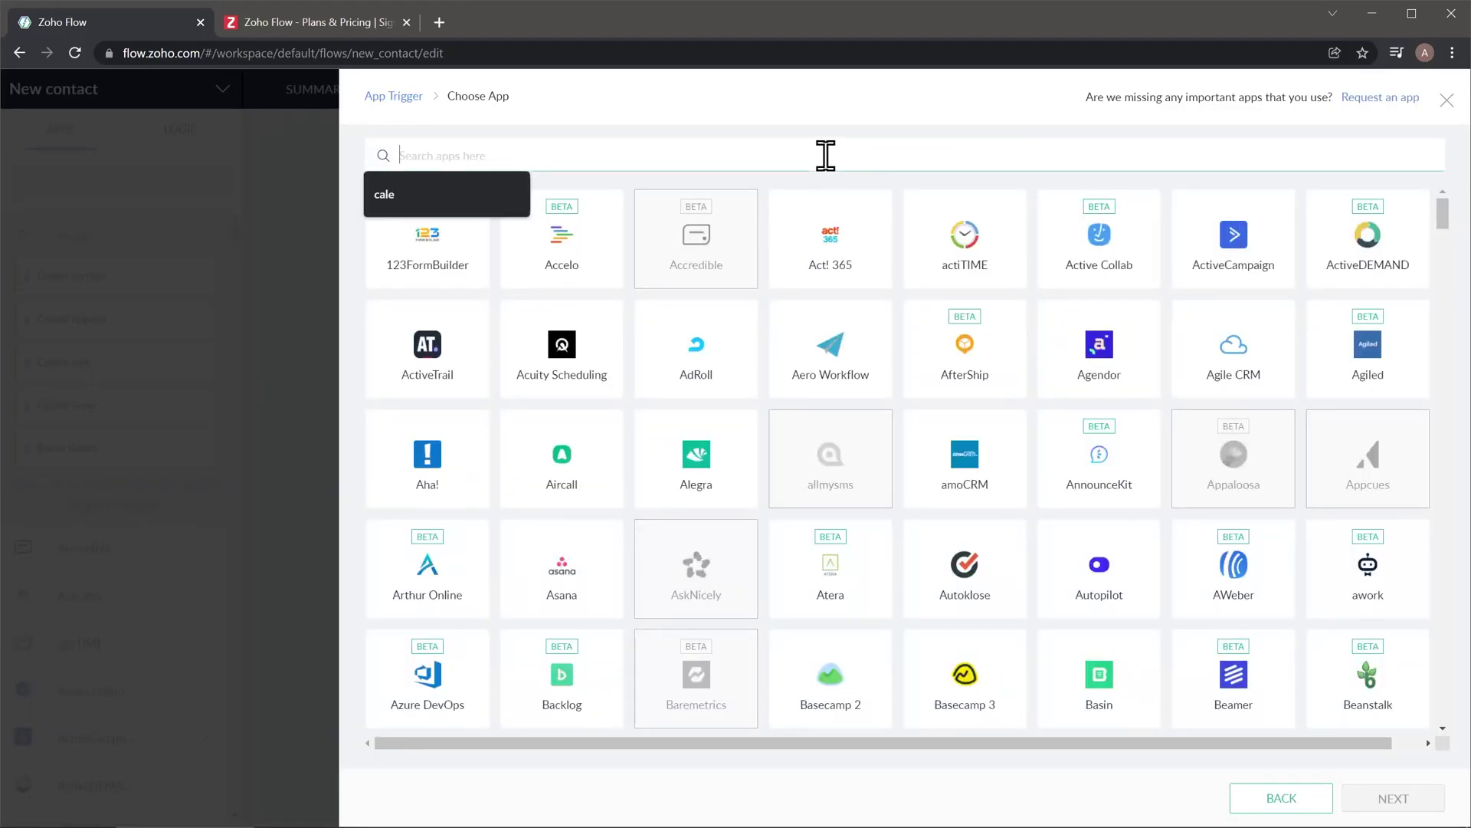
{"action": "type", "text": "google"}
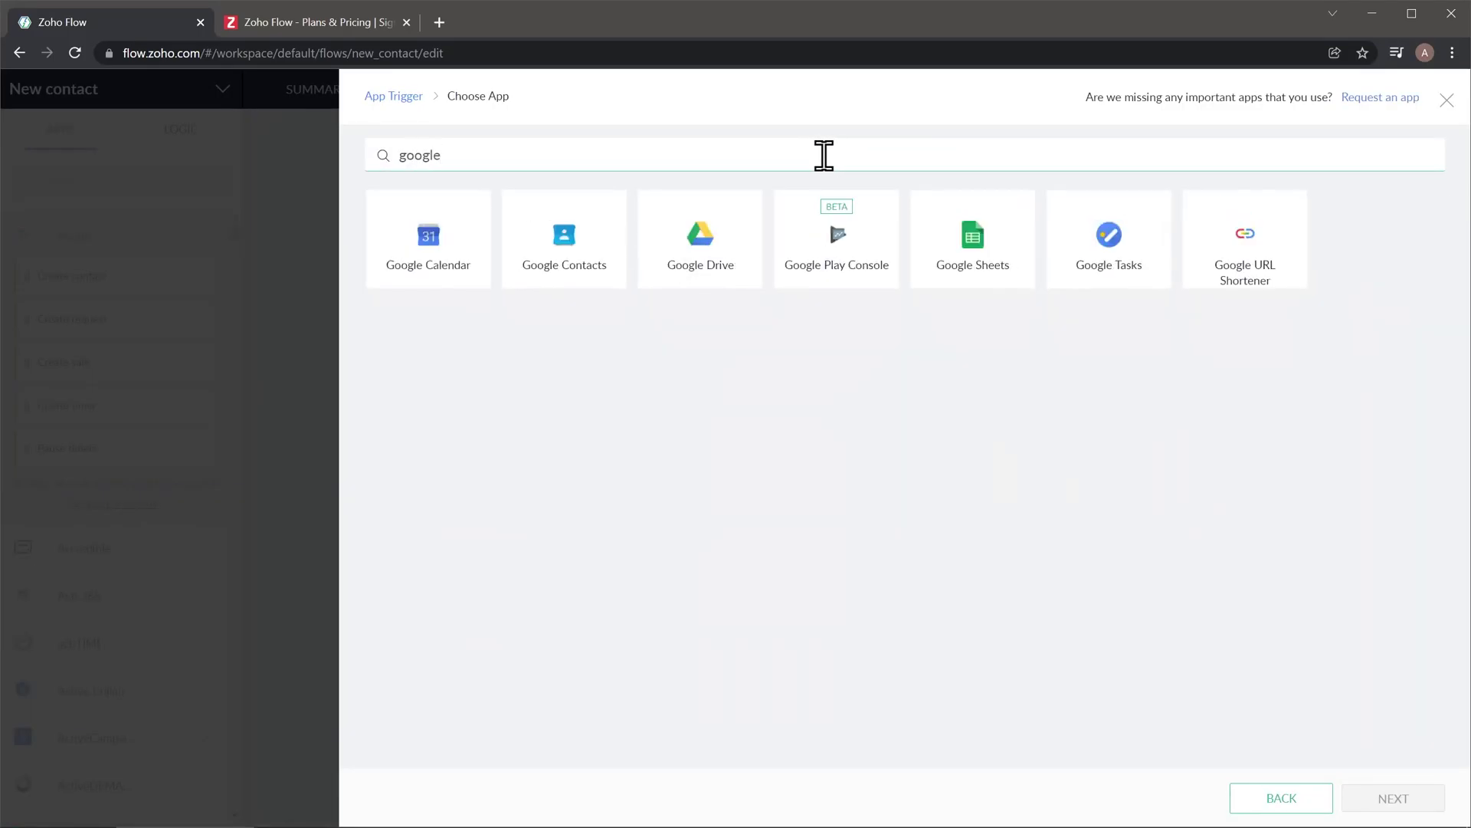
{"action": "left_click", "coordinate": [976, 249]}
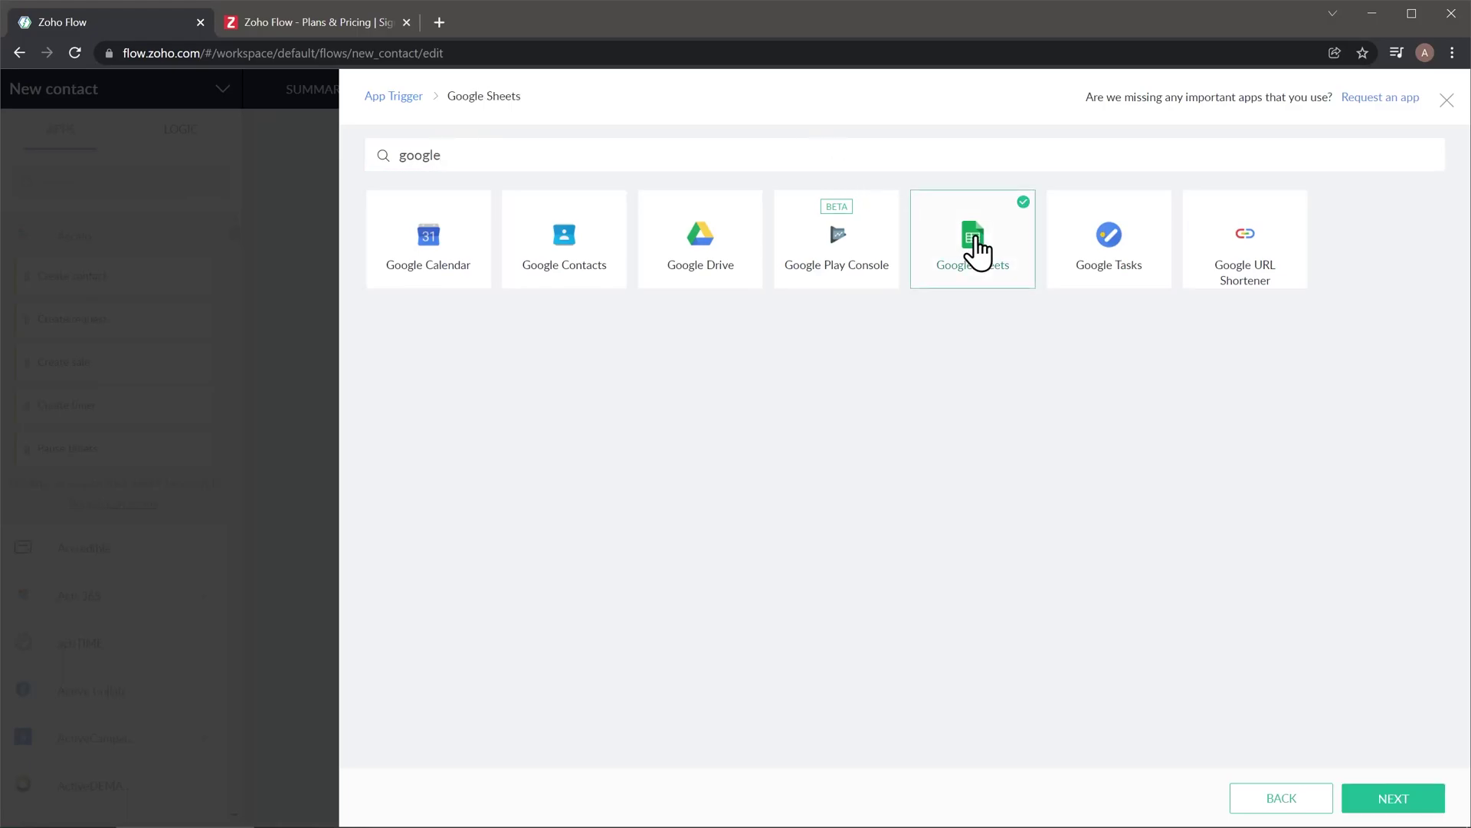
{"action": "left_click", "coordinate": [1375, 794]}
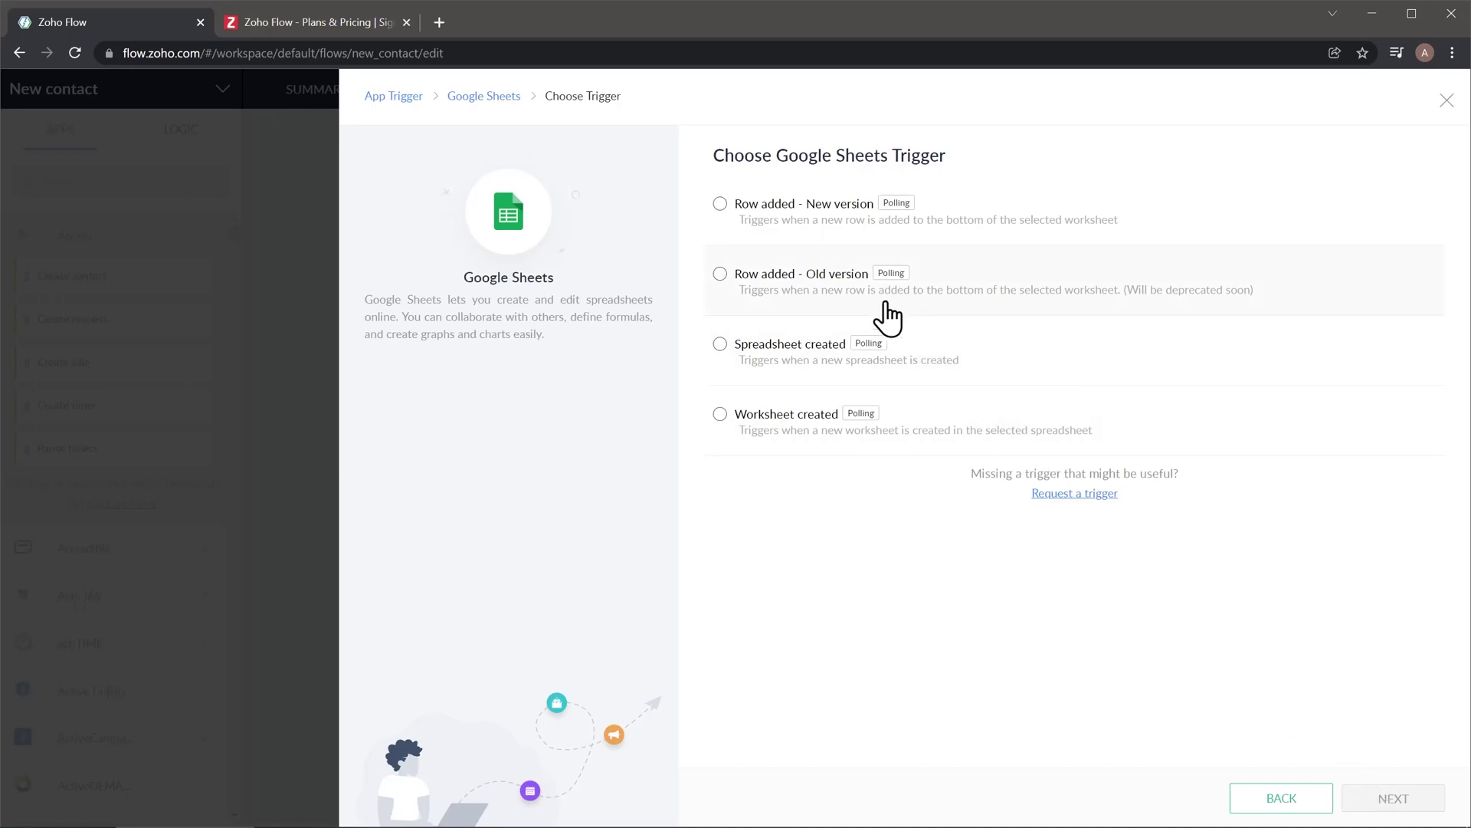
- Set the 'Row added - New version' trigger to watch the Contacts spreadsheet via the existing Google Sheets connection
{"action": "left_click", "coordinate": [831, 213]}
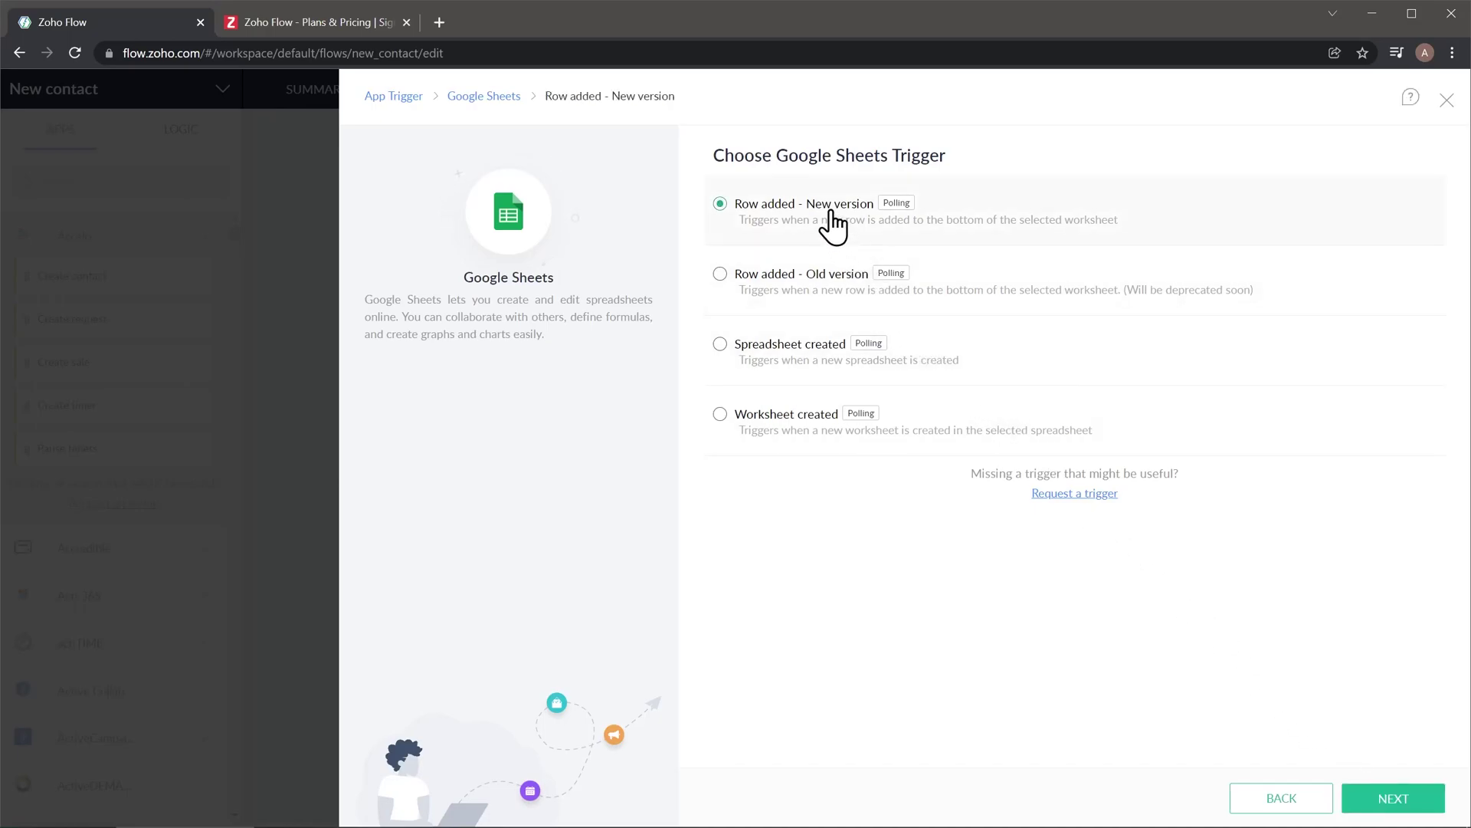
{"action": "left_click", "coordinate": [1384, 797]}
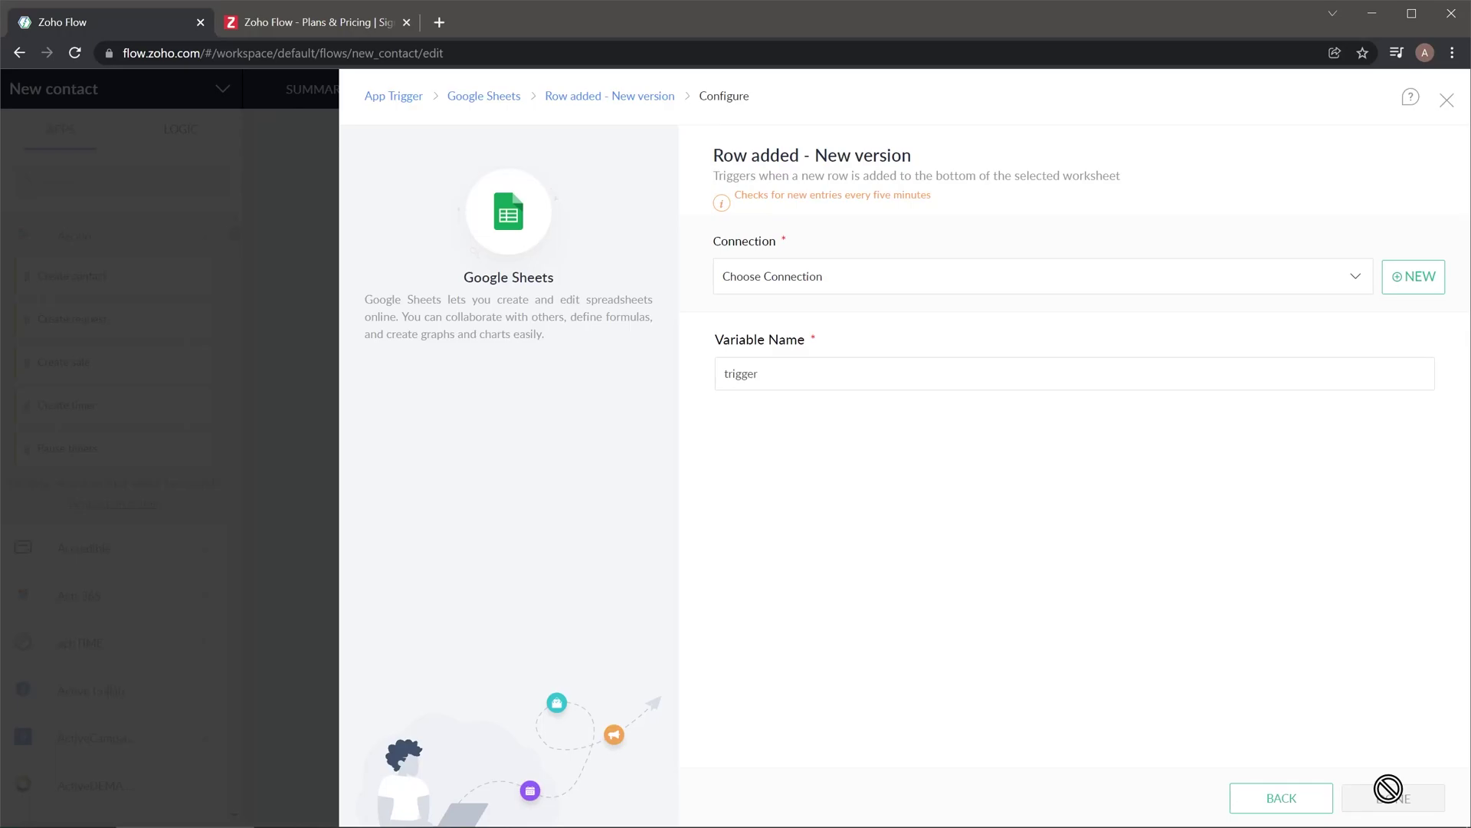
{"action": "left_click", "coordinate": [947, 291]}
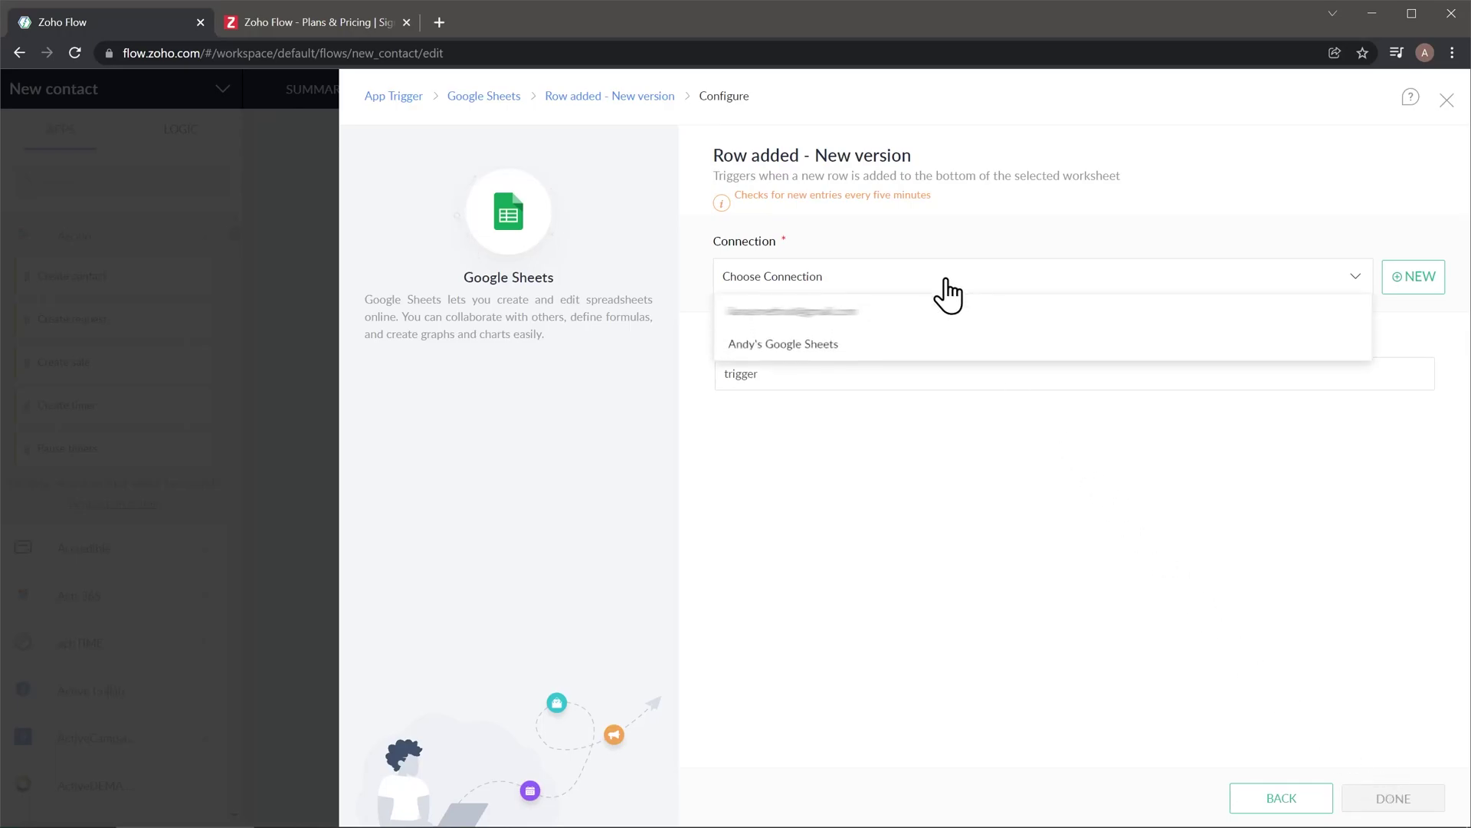
{"action": "left_click", "coordinate": [935, 351]}
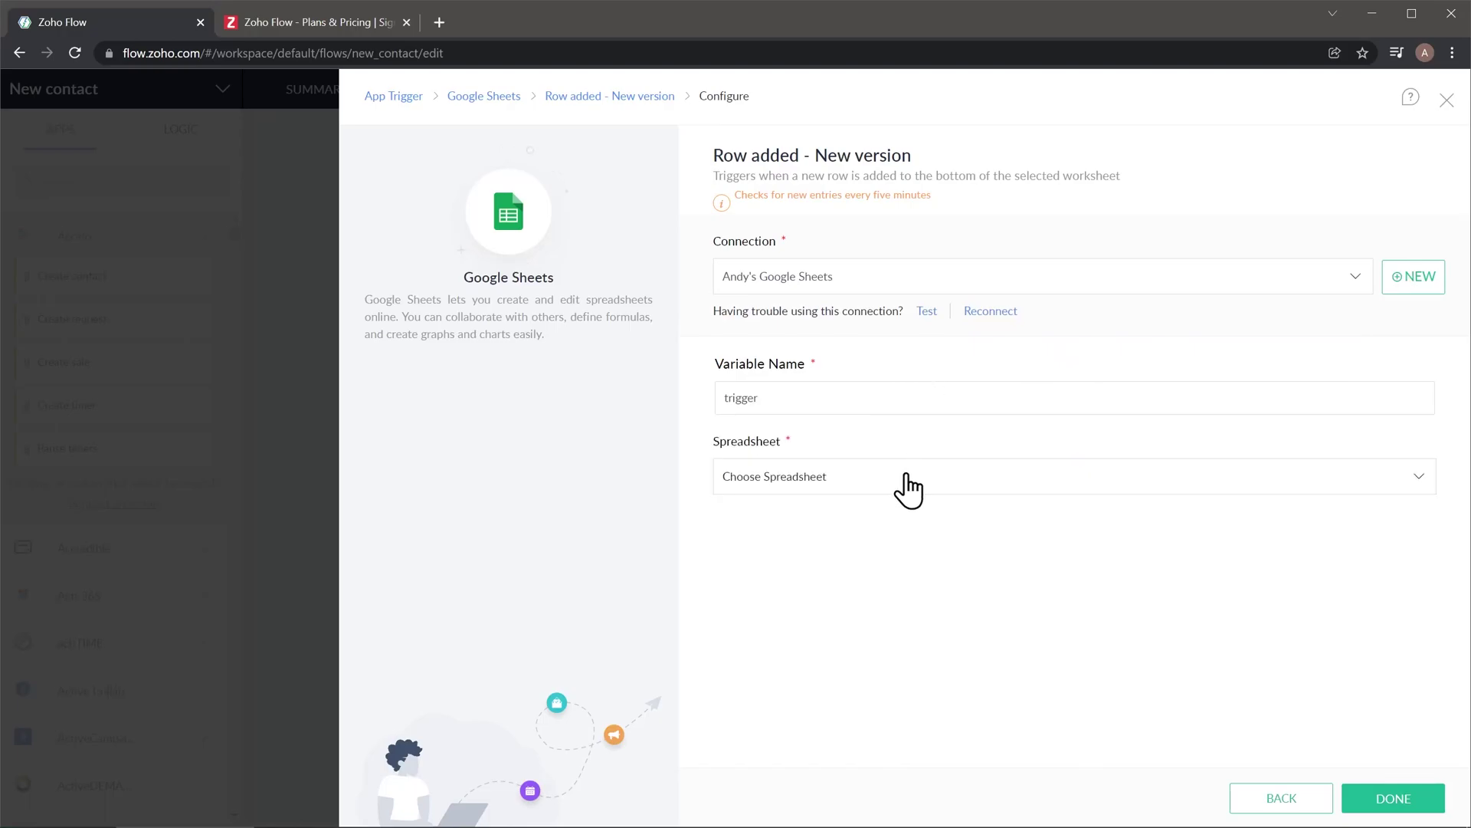
{"action": "left_click", "coordinate": [908, 475]}
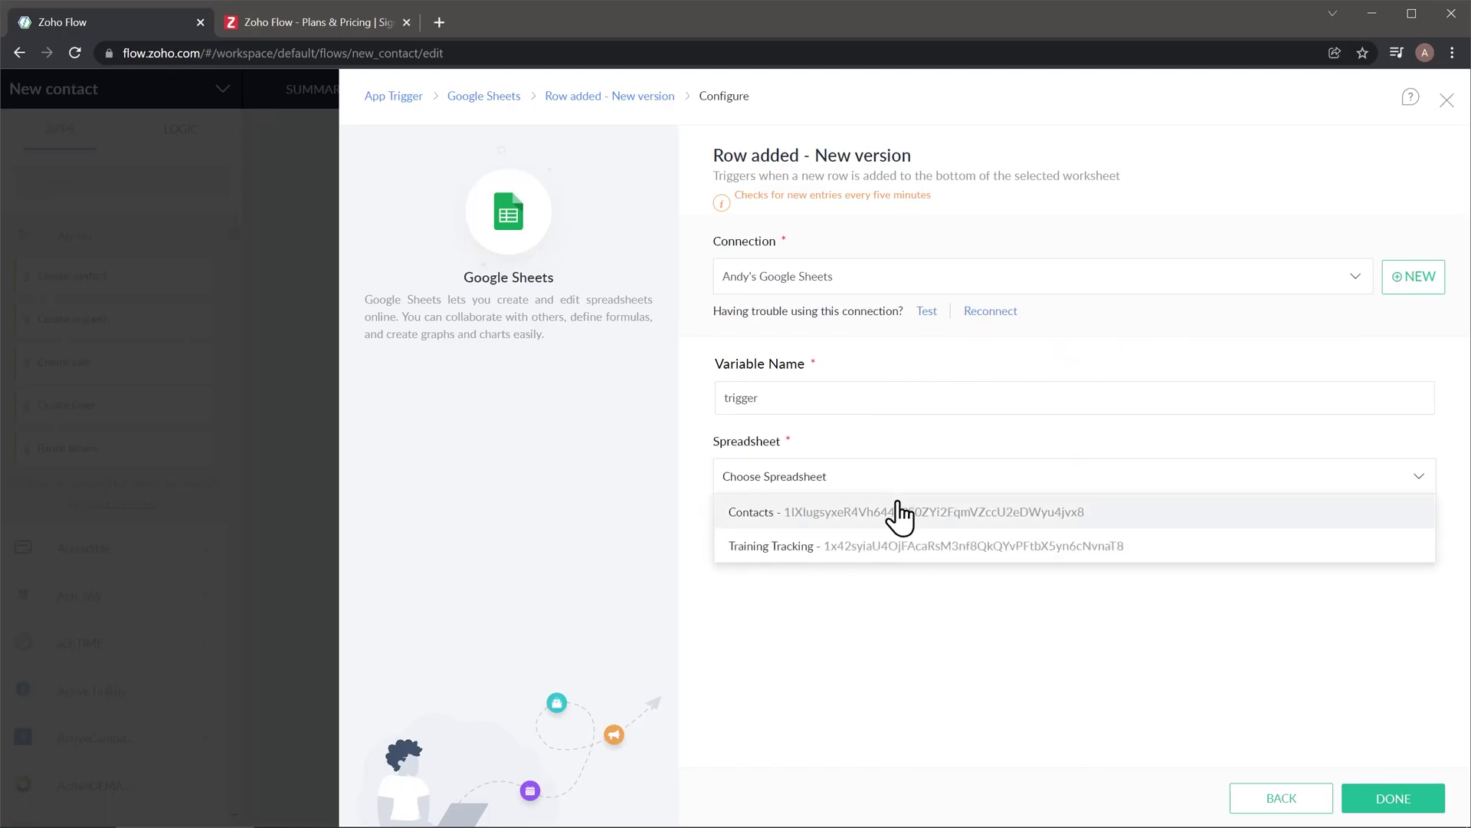
{"action": "left_click", "coordinate": [902, 512]}
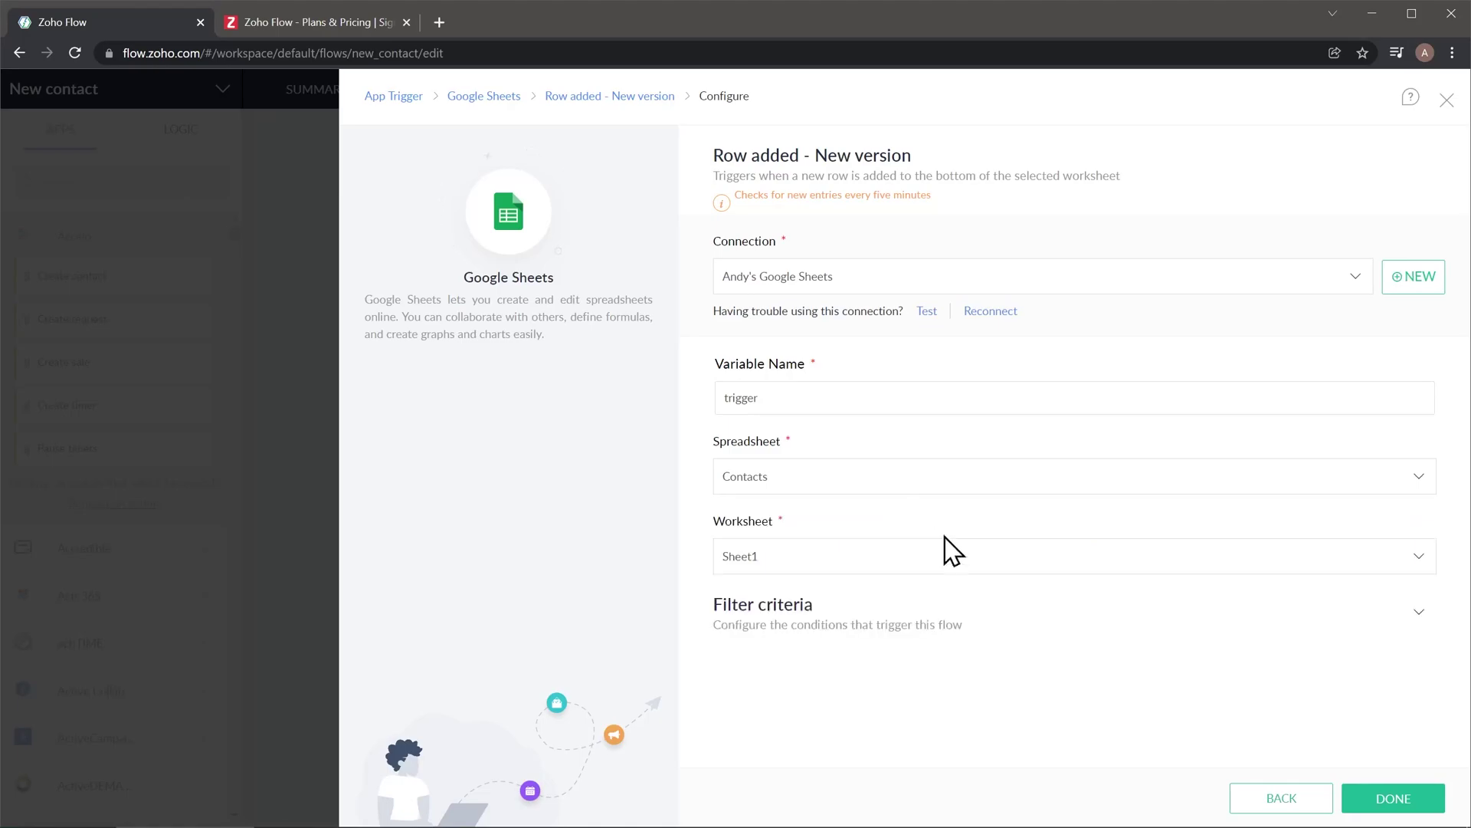
{"action": "left_click", "coordinate": [1398, 800]}
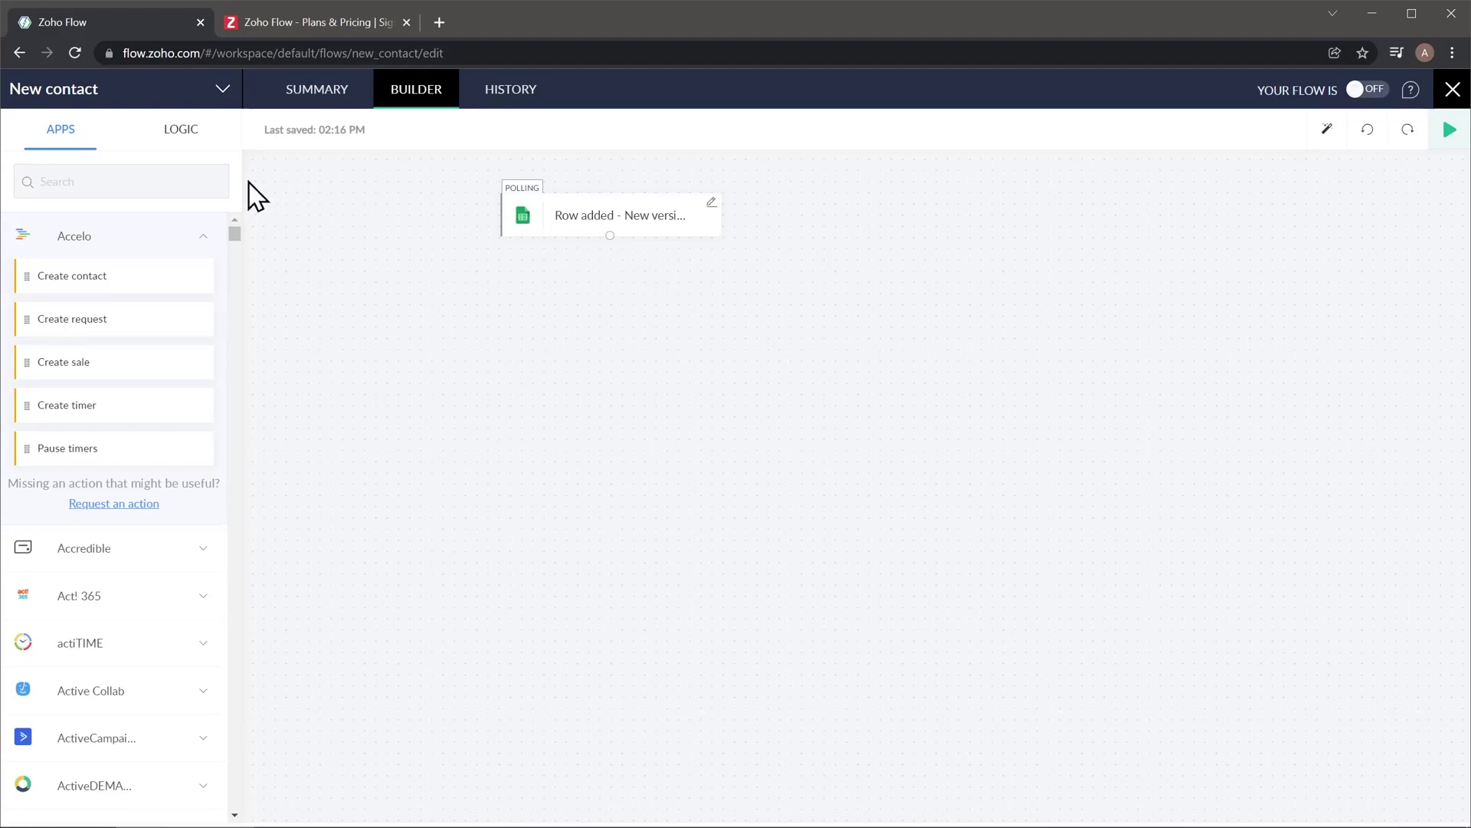
- Add Zoho CRM's 'Create or update contact' action beneath the Google Sheets trigger
{"action": "left_click", "coordinate": [179, 175]}
{"action": "type", "text": "zoho crm"}
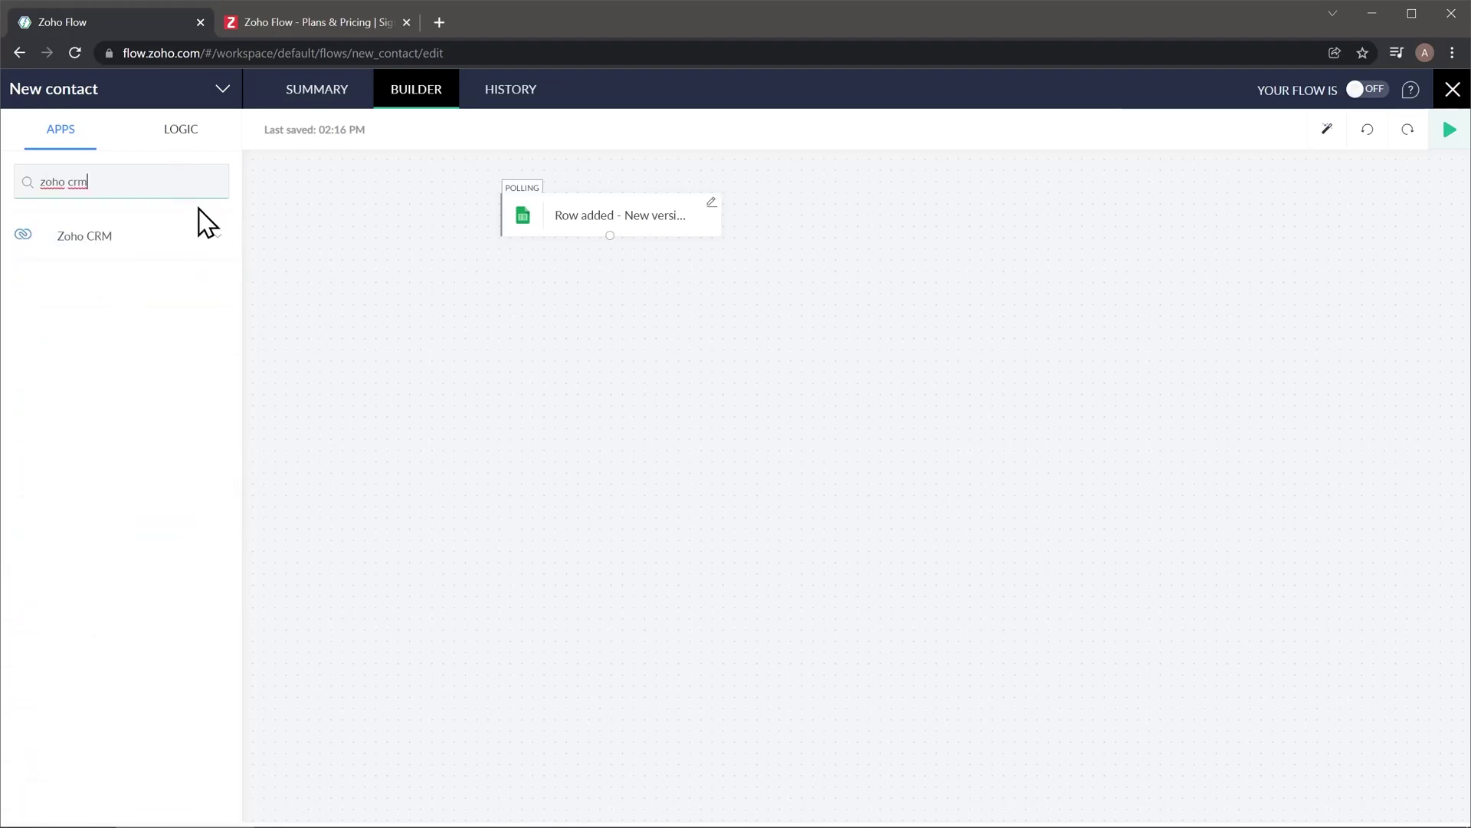
{"action": "left_click", "coordinate": [207, 243]}
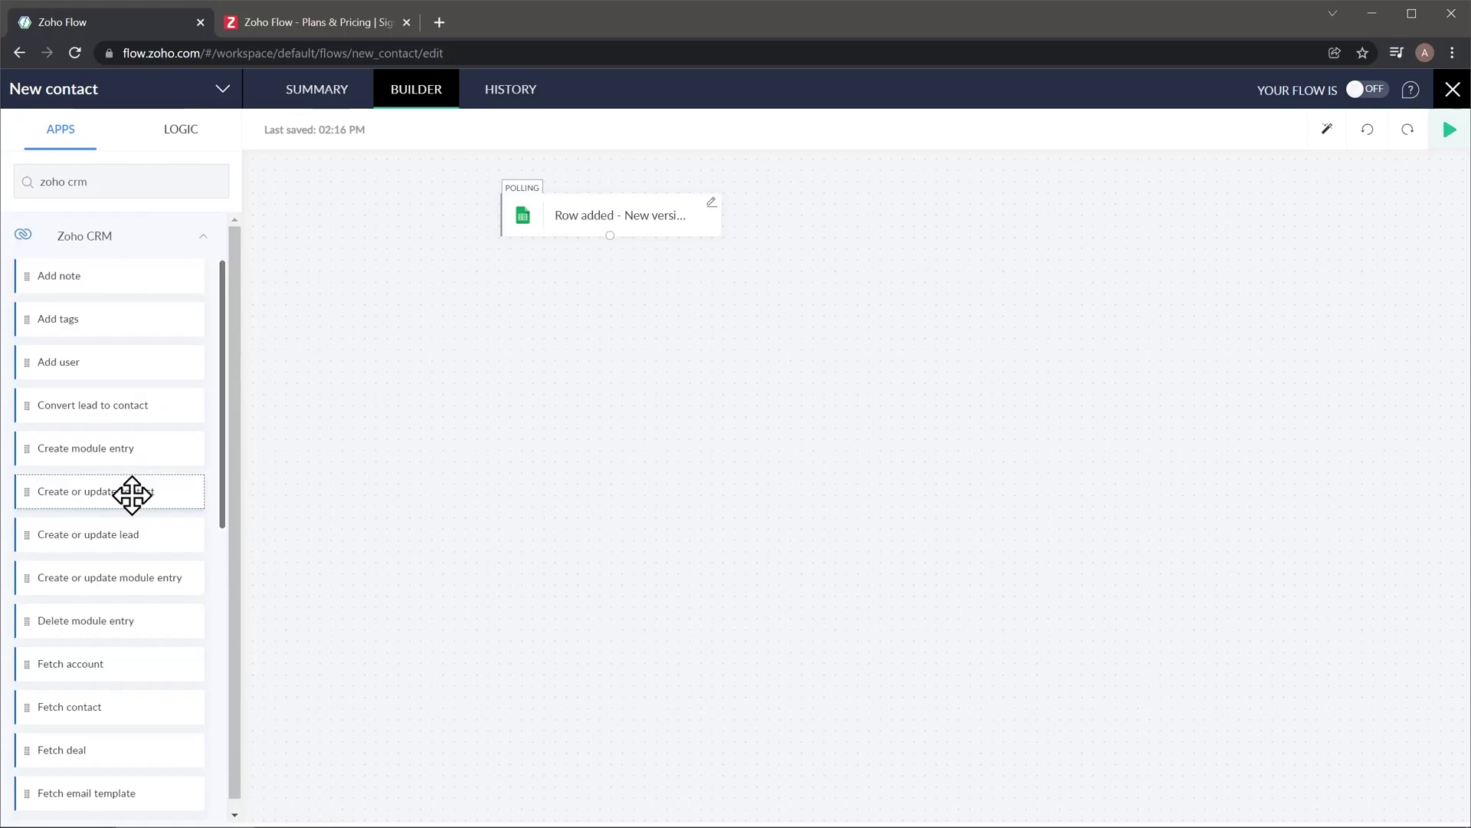
{"action": "left_click_drag", "start_coordinate": [132, 495], "coordinate": [630, 306]}
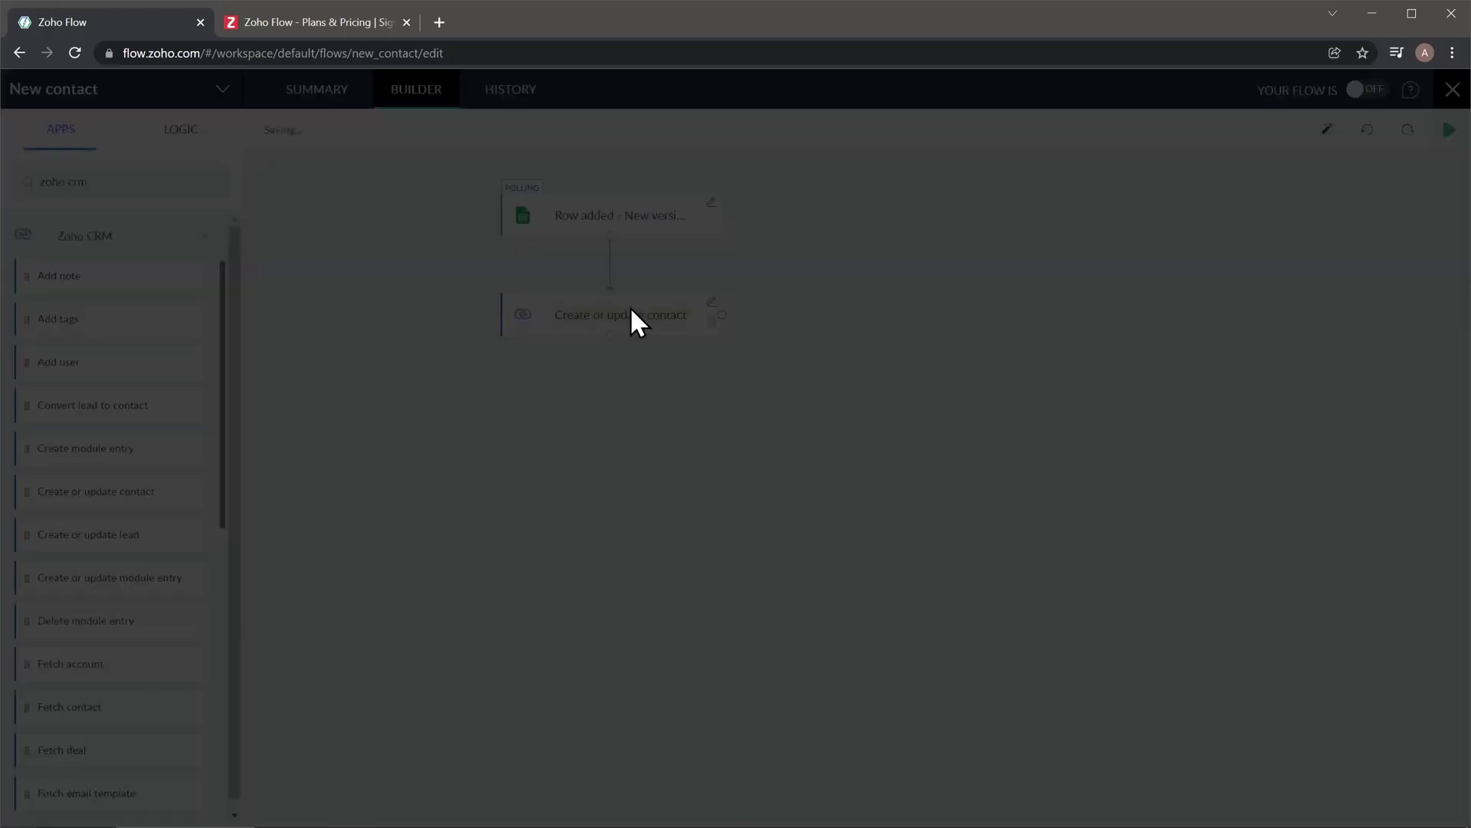
- Connect the action to the first Zoho CRM account and map First Name from the sheet's Name column
{"action": "left_click", "coordinate": [716, 199]}
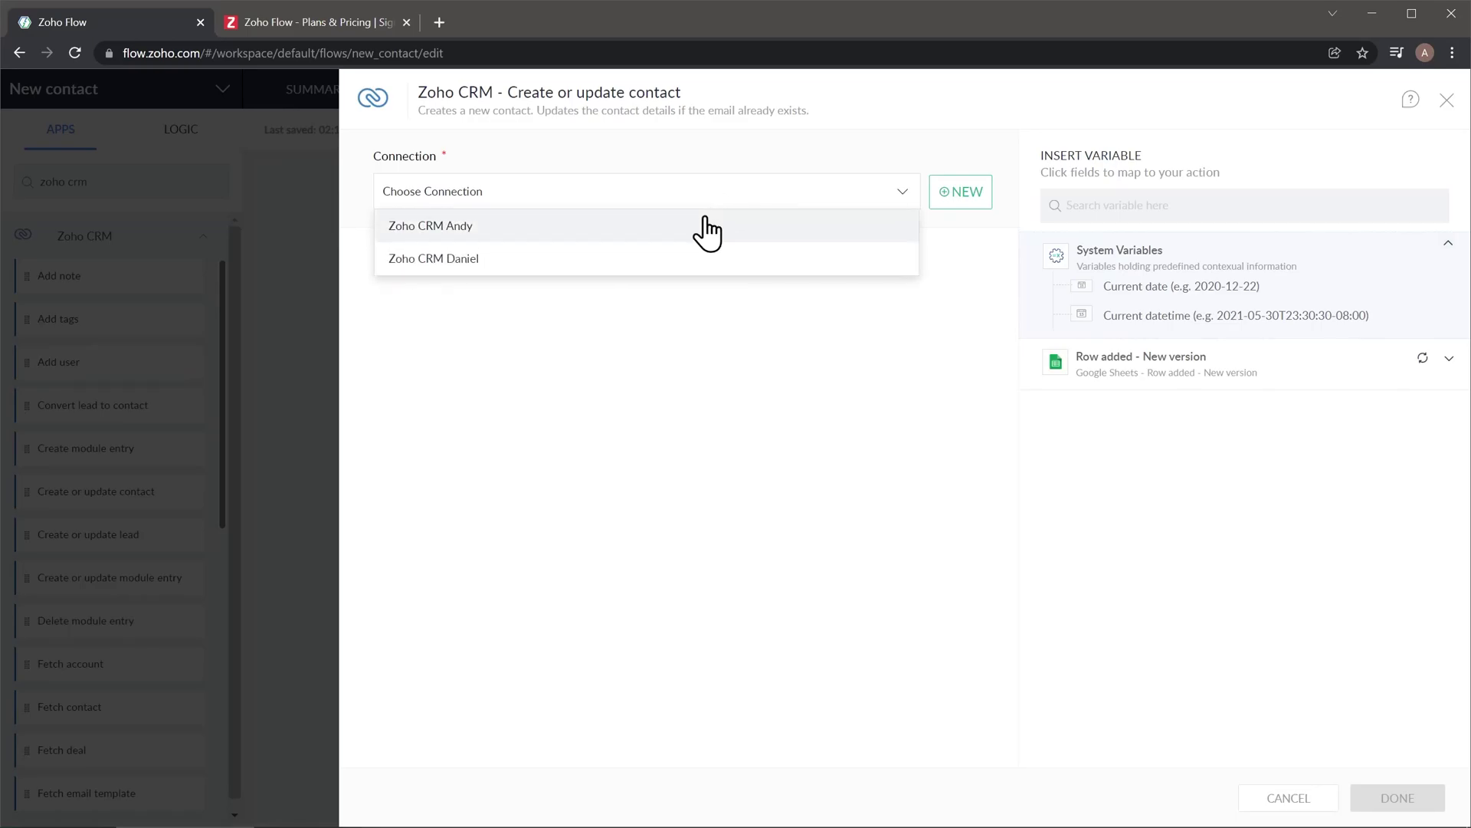
{"action": "left_click", "coordinate": [707, 233]}
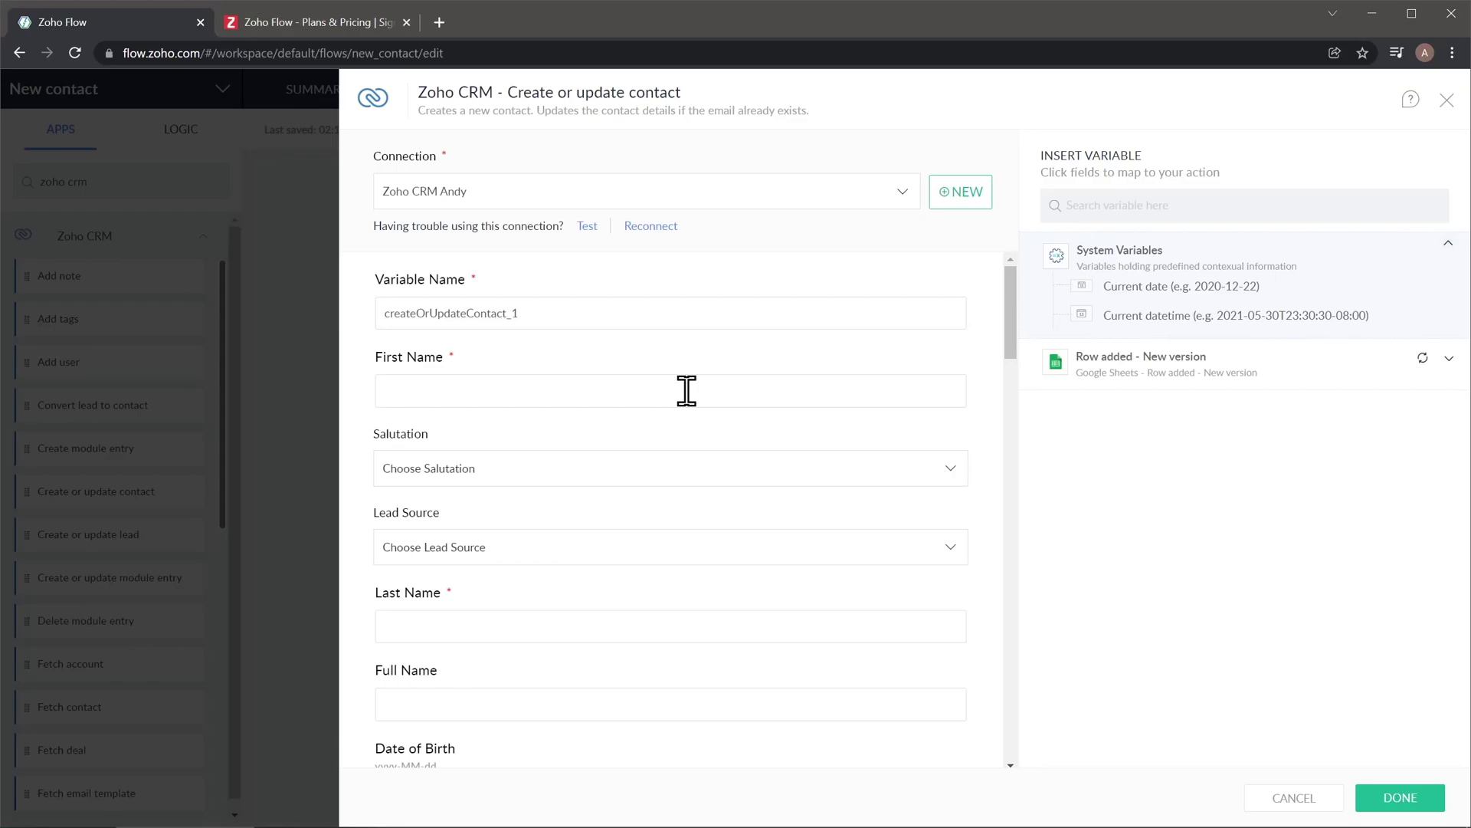
{"action": "left_click", "coordinate": [1108, 365]}
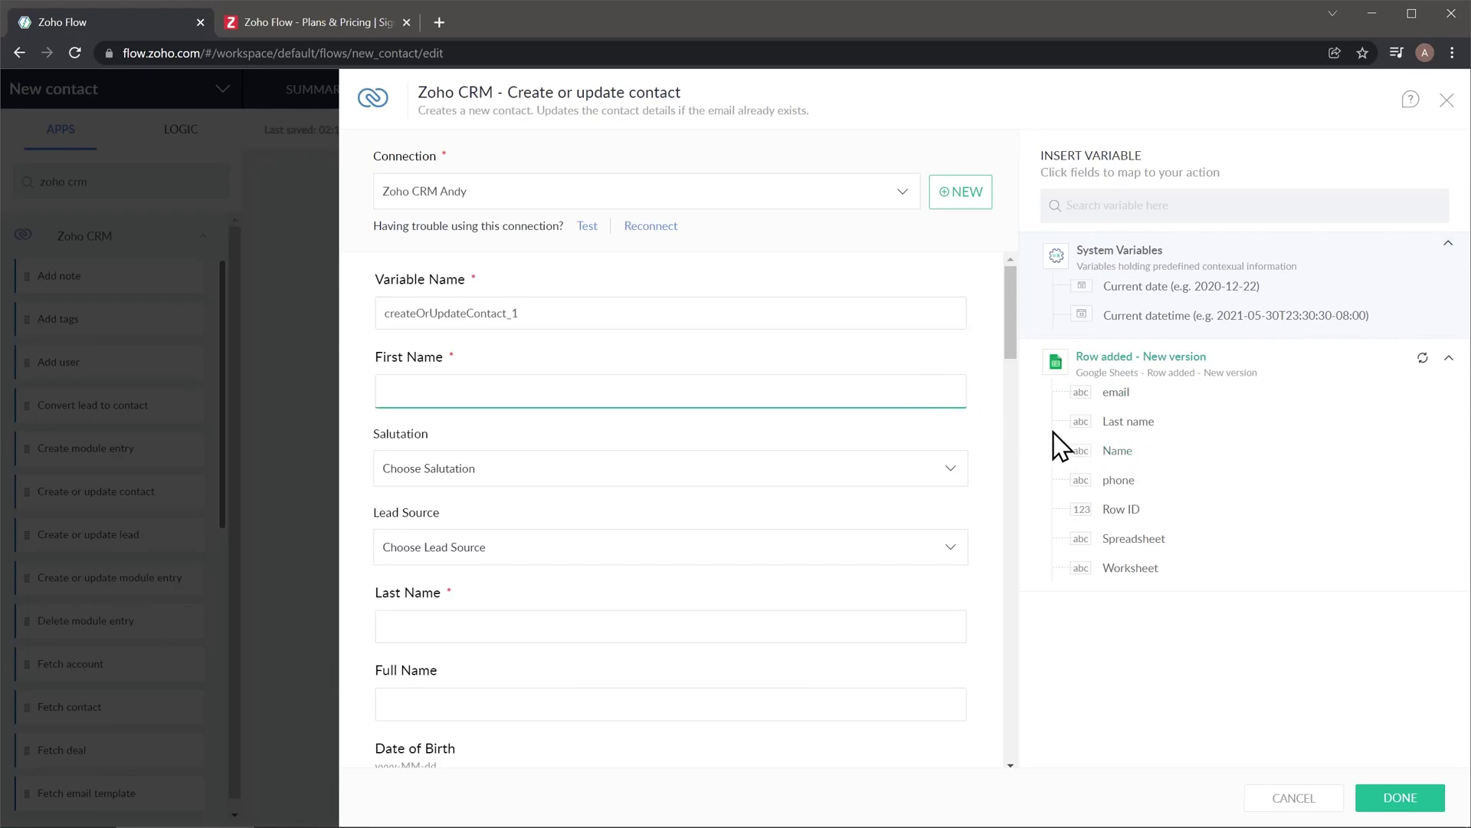
{"action": "left_click", "coordinate": [1115, 452]}
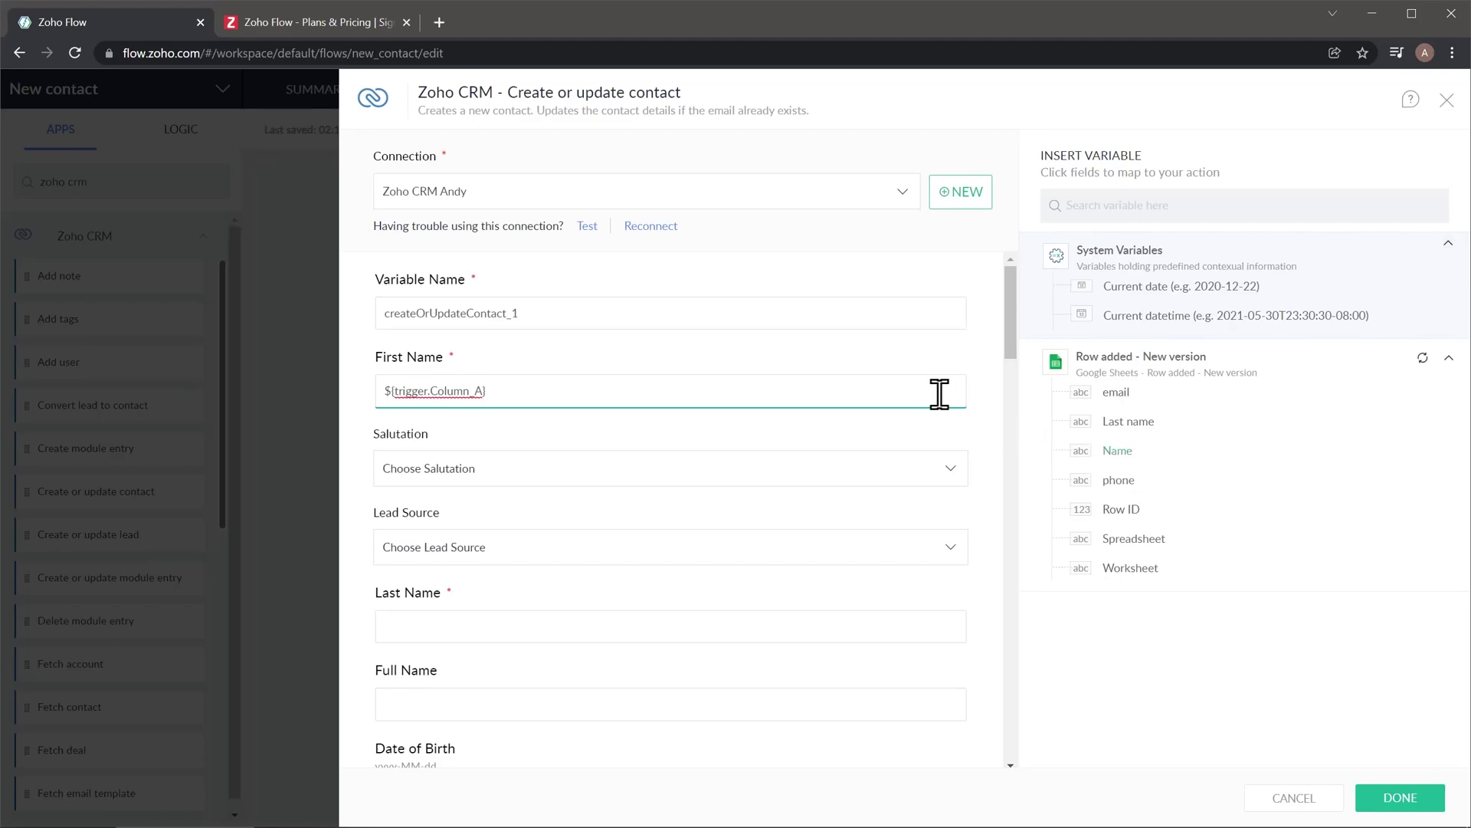
- Map the sheet's Last name, email and phone columns into Last Name, Email and Phone
{"action": "scroll", "coordinate": [940, 394], "scroll_direction": "down", "scroll_amount": 2}
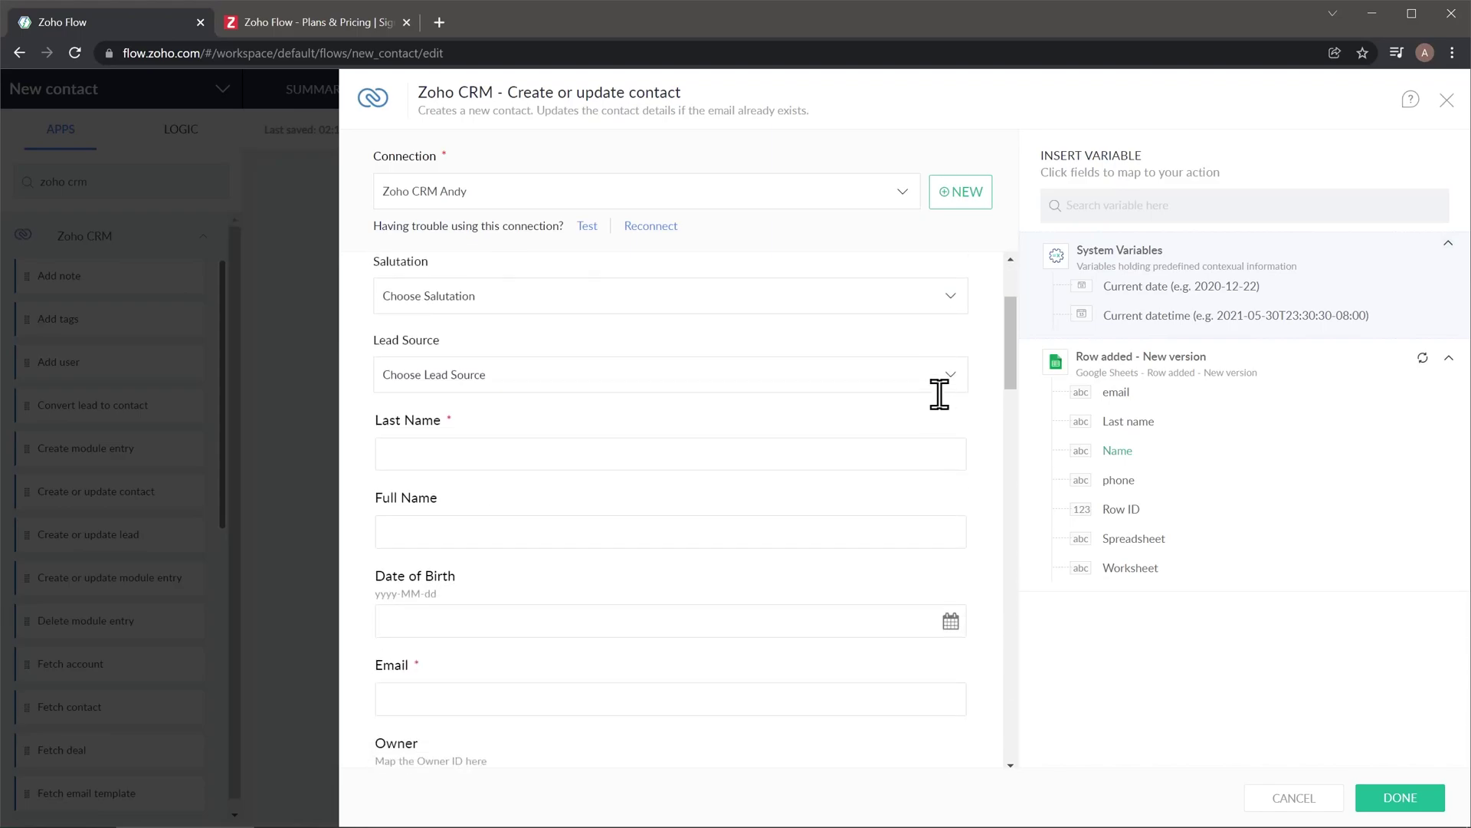
{"action": "left_click", "coordinate": [872, 452]}
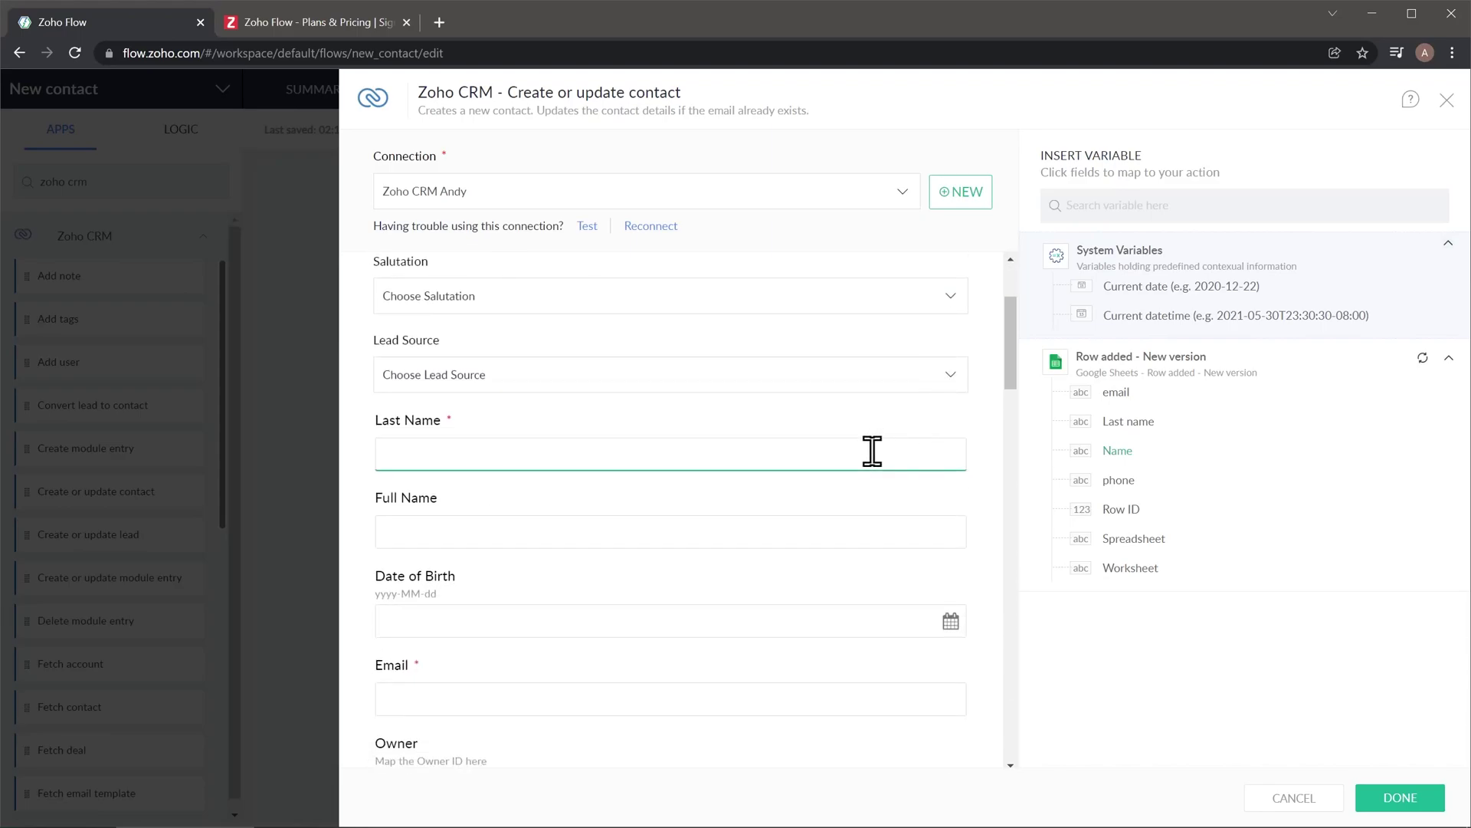
{"action": "left_click", "coordinate": [1120, 424]}
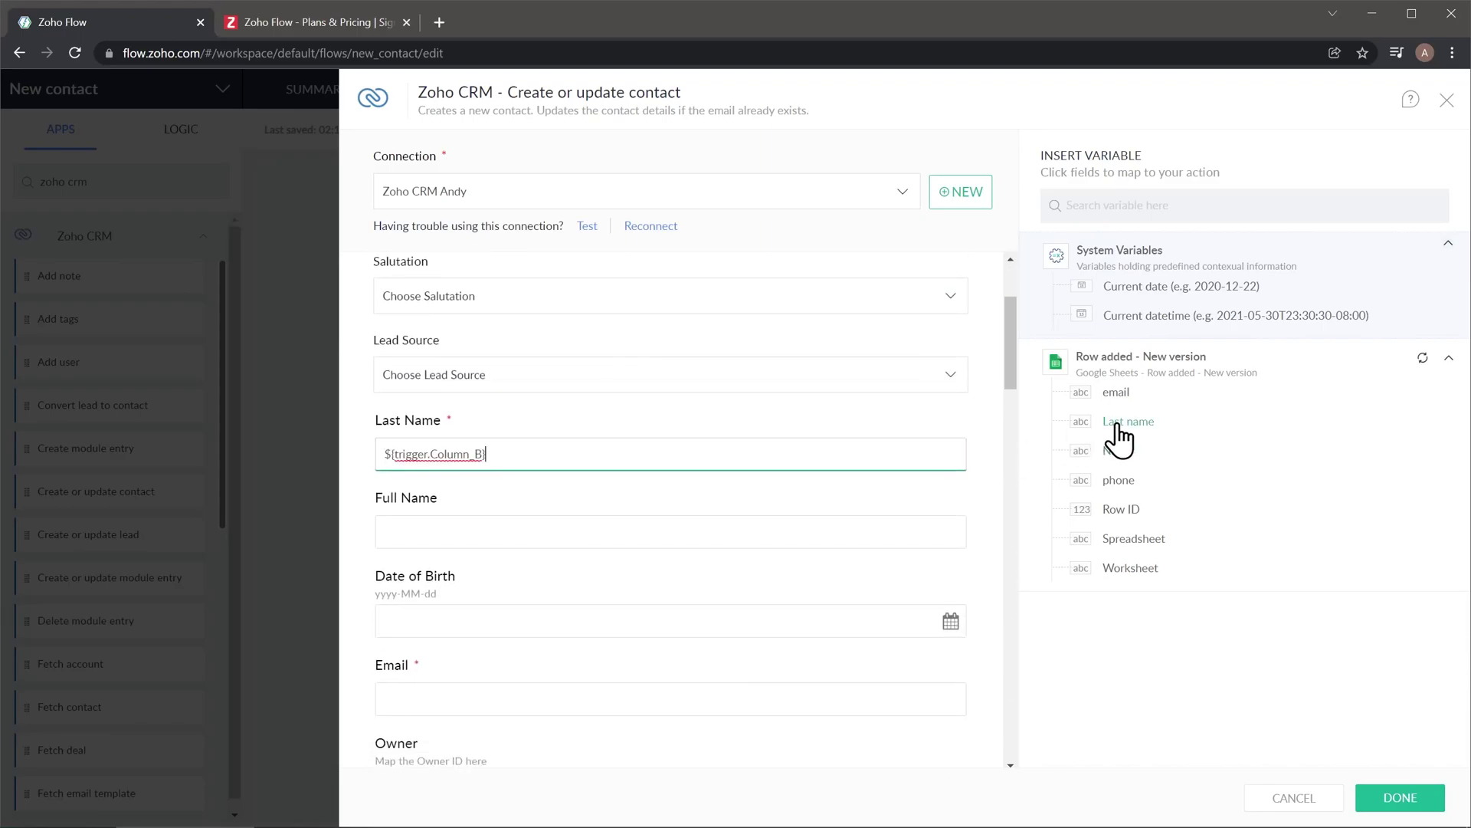
{"action": "scroll", "coordinate": [889, 532], "scroll_direction": "down", "scroll_amount": 2}
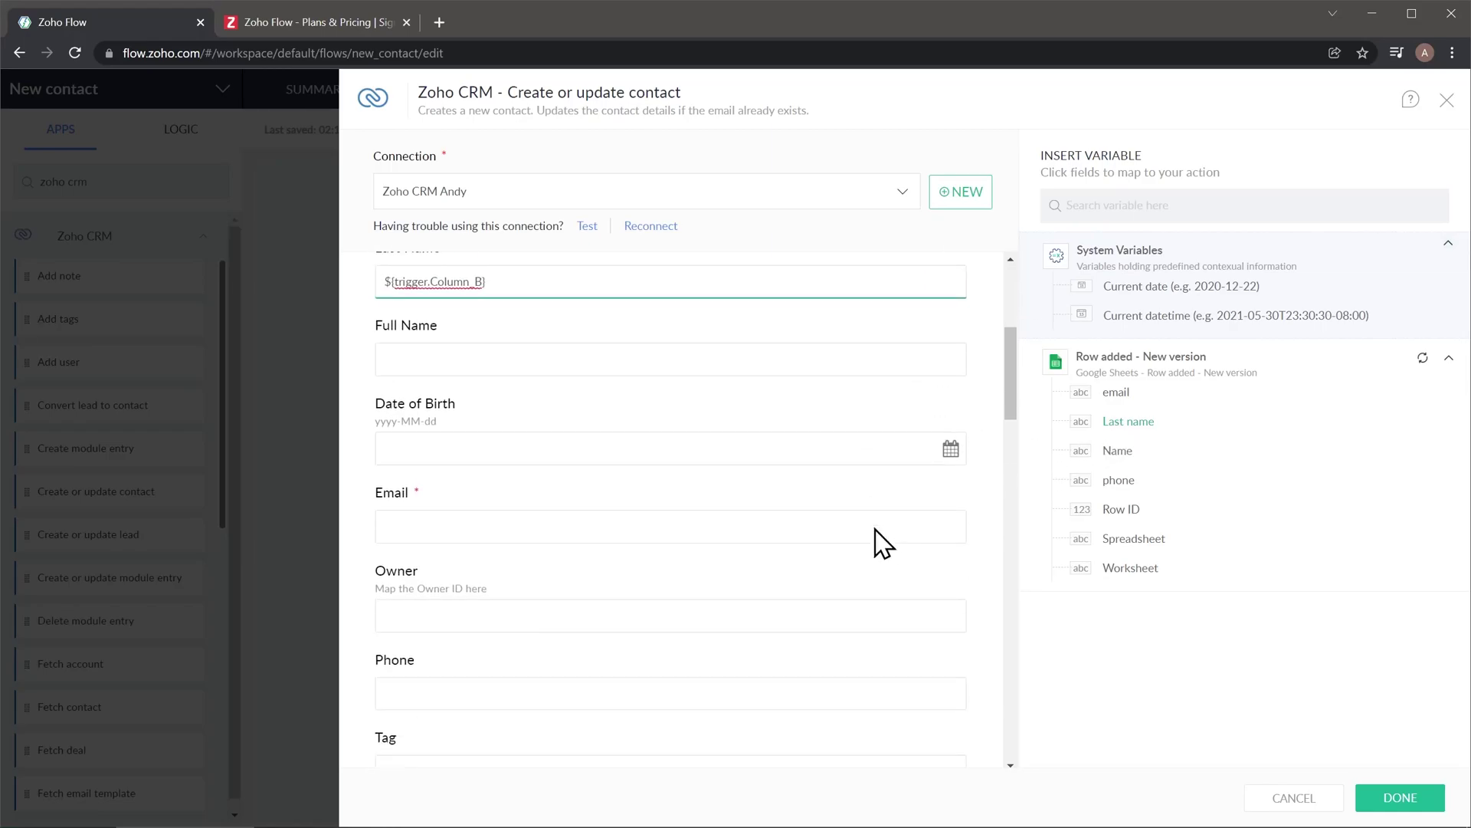
{"action": "left_click", "coordinate": [787, 528]}
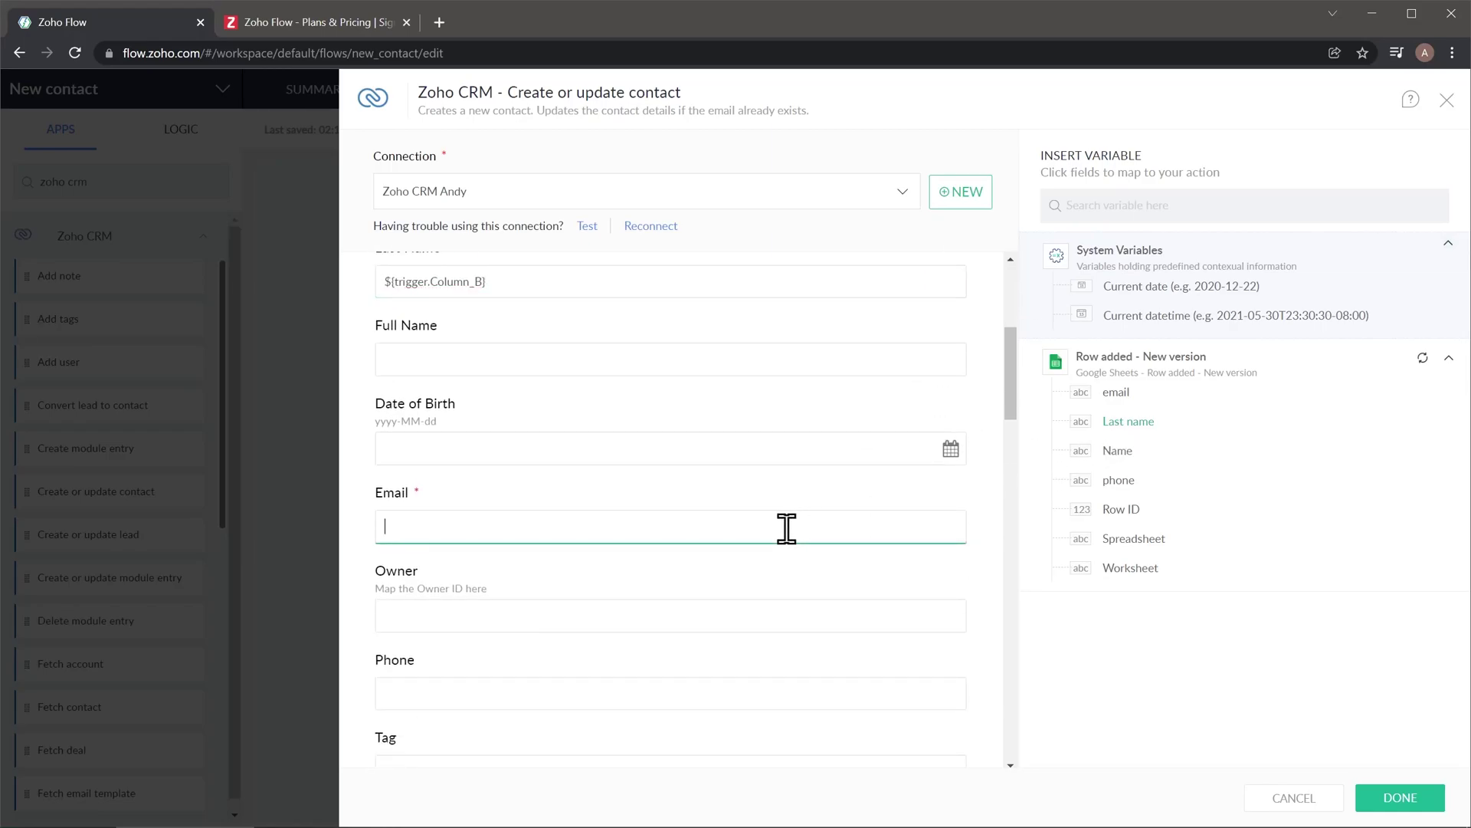
{"action": "left_click", "coordinate": [1122, 396]}
{"action": "scroll", "coordinate": [817, 559], "scroll_direction": "down", "scroll_amount": 2}
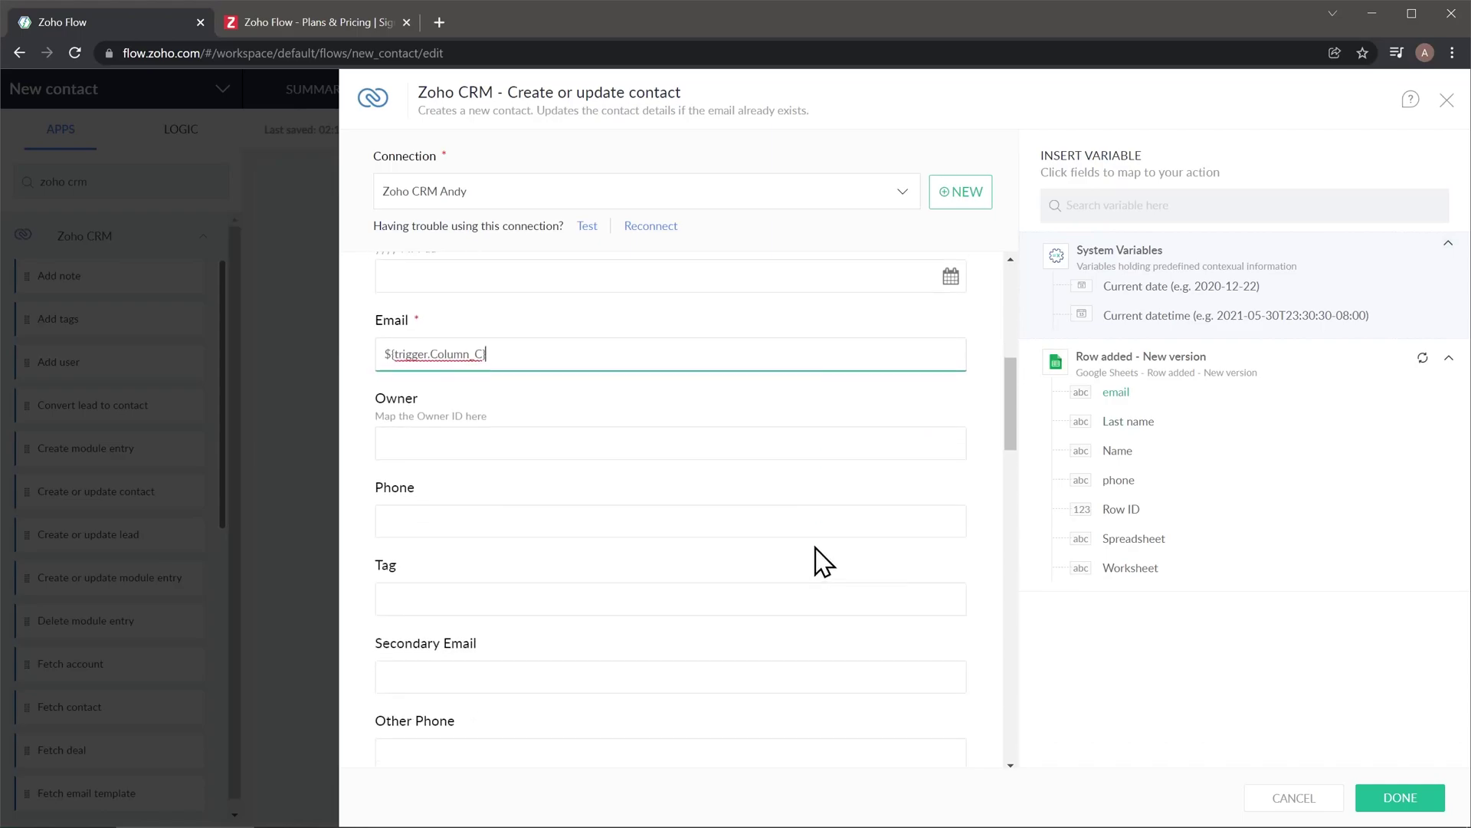
{"action": "left_click", "coordinate": [764, 522]}
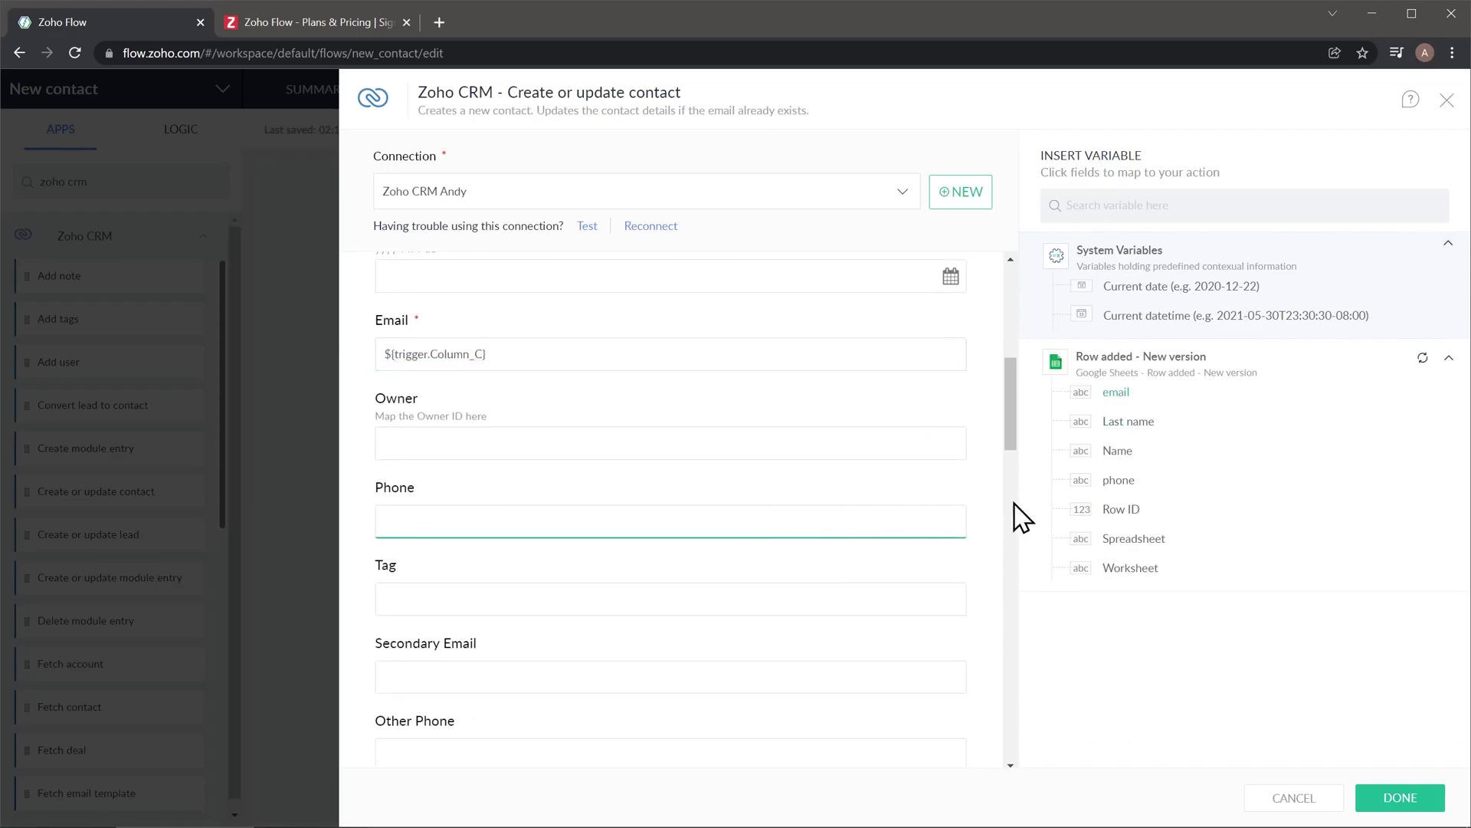
{"action": "left_click", "coordinate": [1116, 482]}
- Finish the Create or update contact action and switch the New contact flow ON
{"action": "left_click", "coordinate": [1391, 801]}
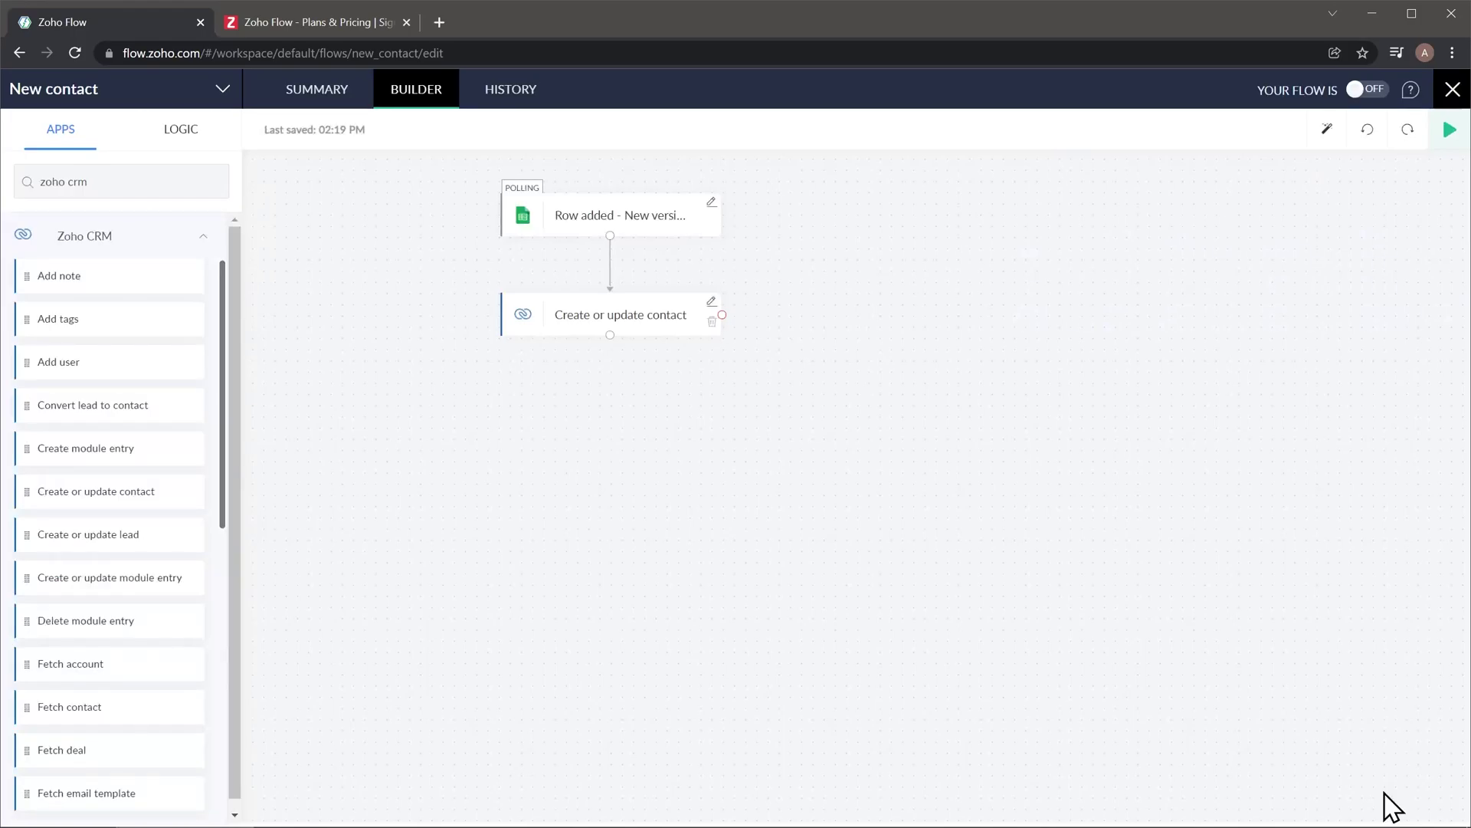
{"action": "left_click", "coordinate": [1368, 90]}
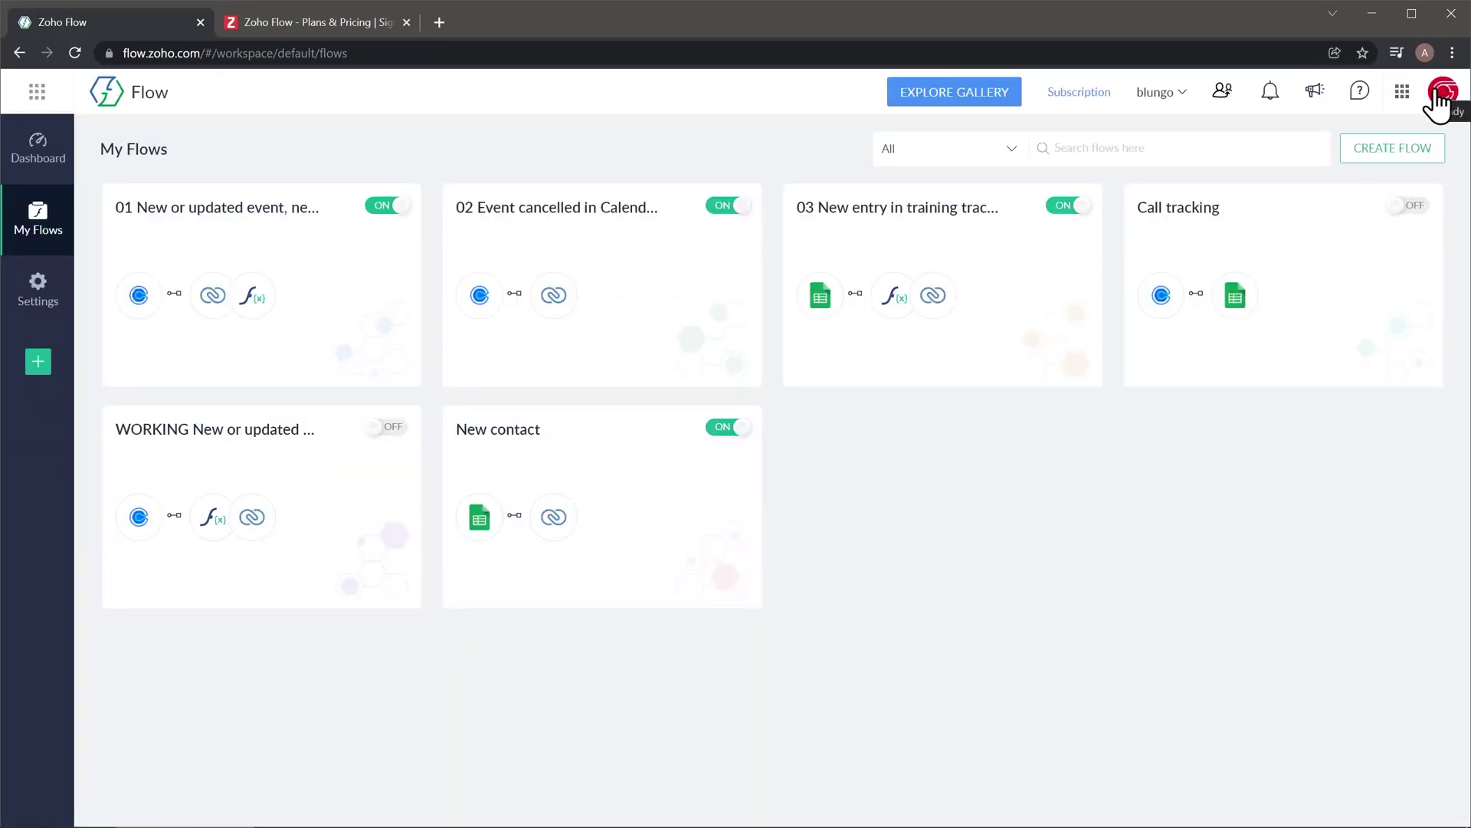
{"action": "left_click", "coordinate": [394, 299]}
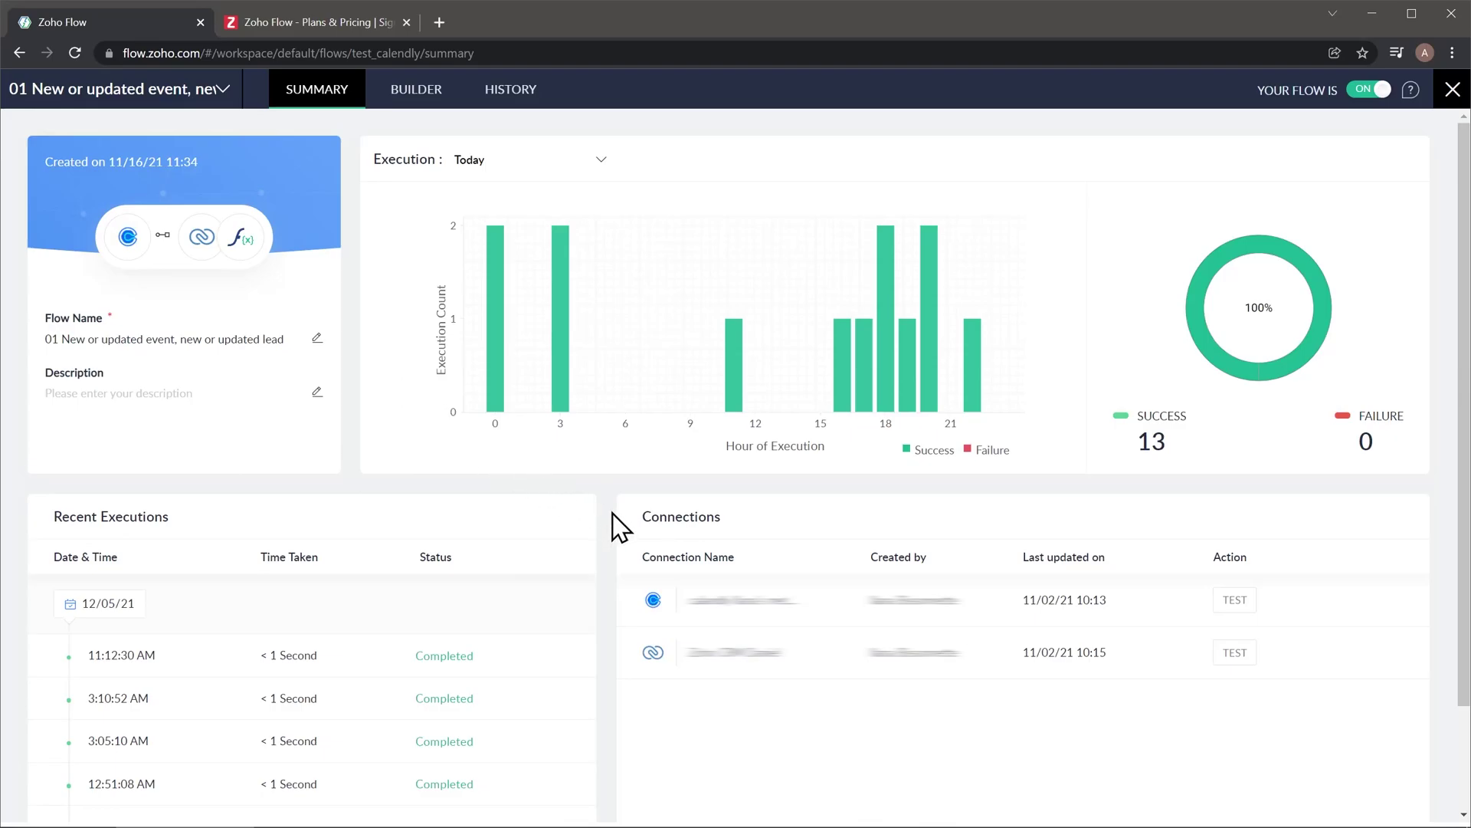
{"action": "left_click", "coordinate": [419, 92]}
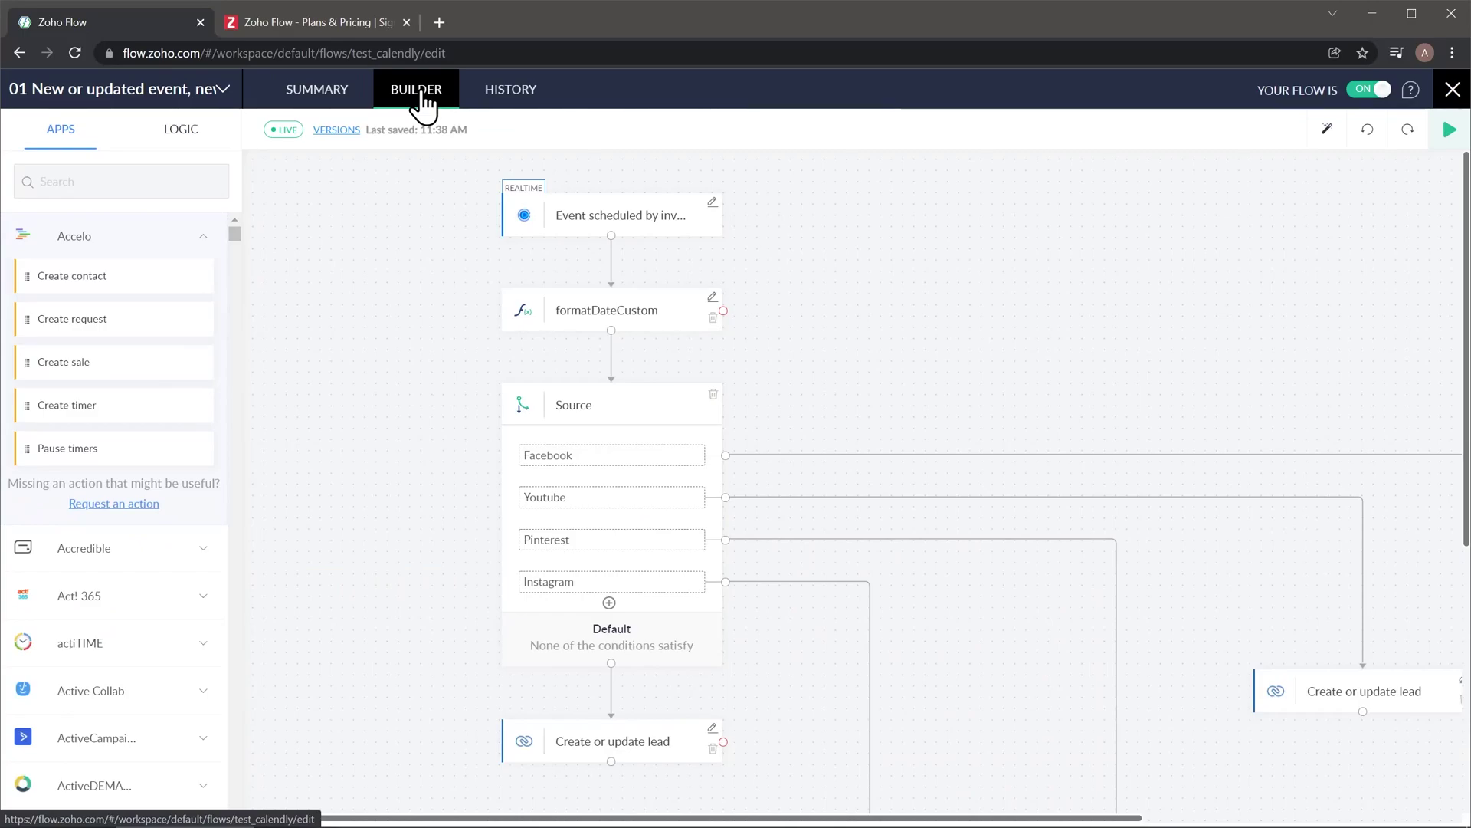
{"action": "left_click", "coordinate": [499, 97]}
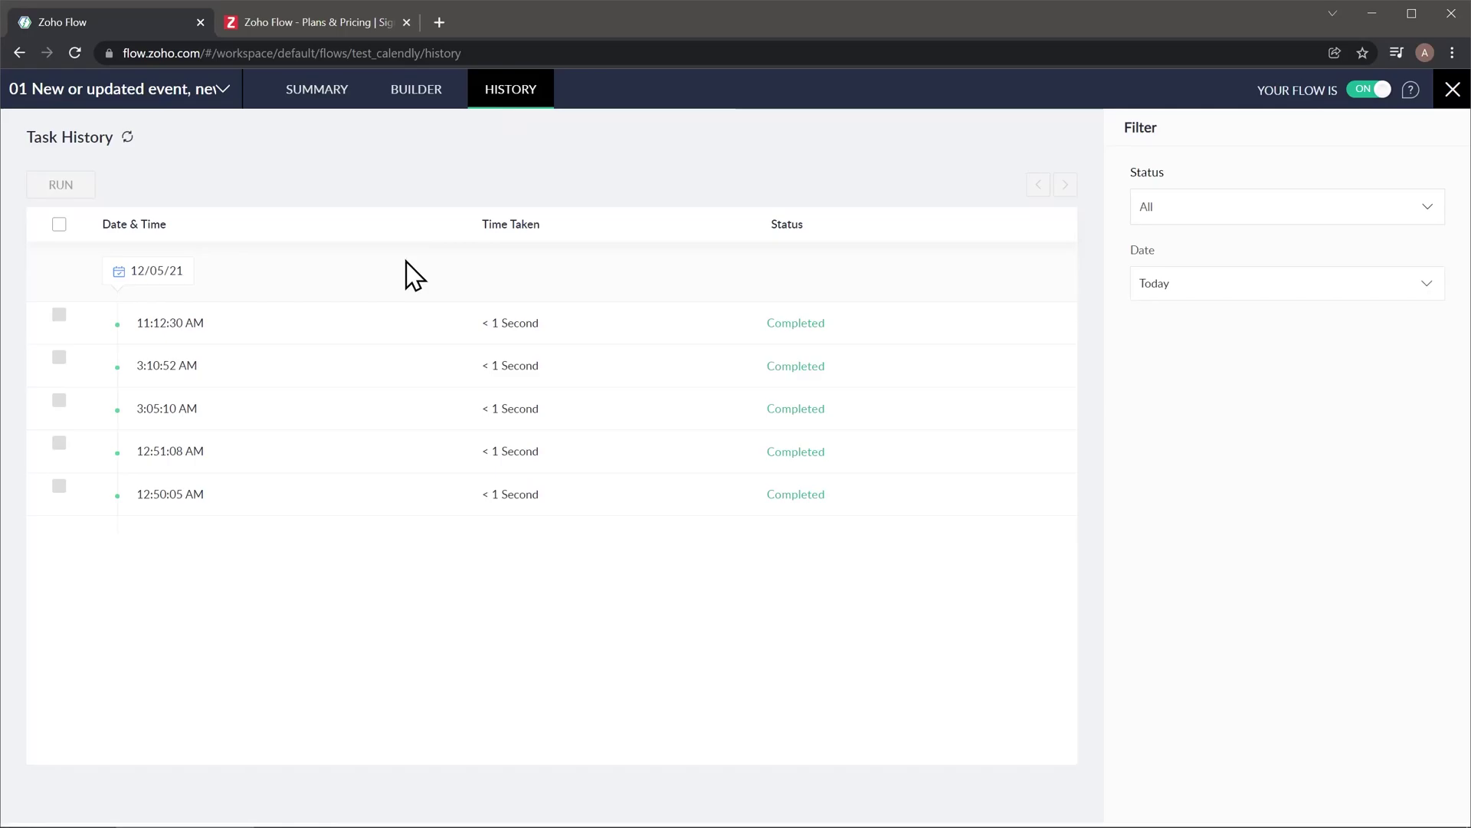
{"action": "left_click", "coordinate": [386, 320]}
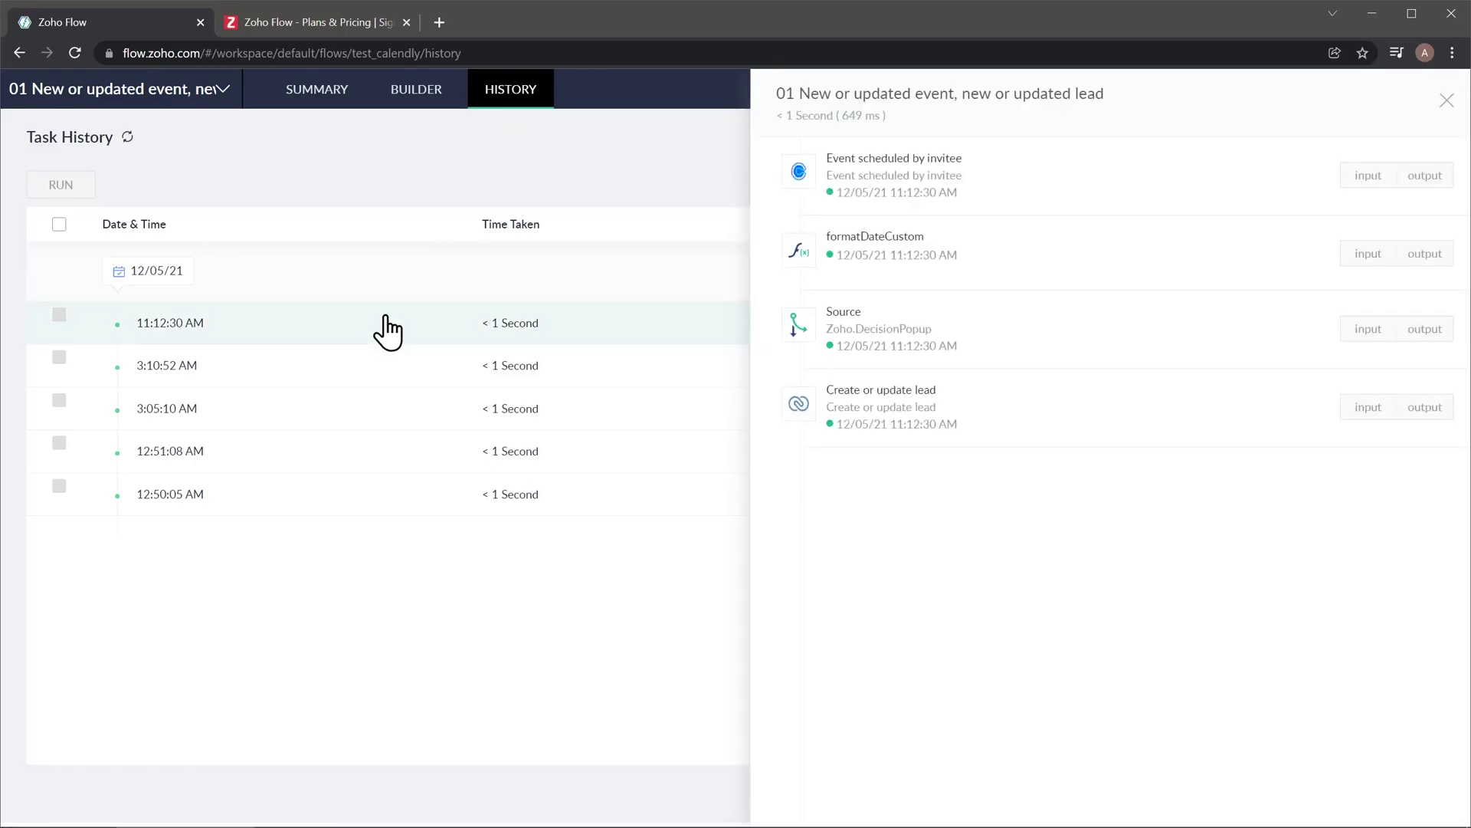
{"action": "left_click", "coordinate": [1446, 101]}
{"action": "left_click", "coordinate": [1444, 108]}
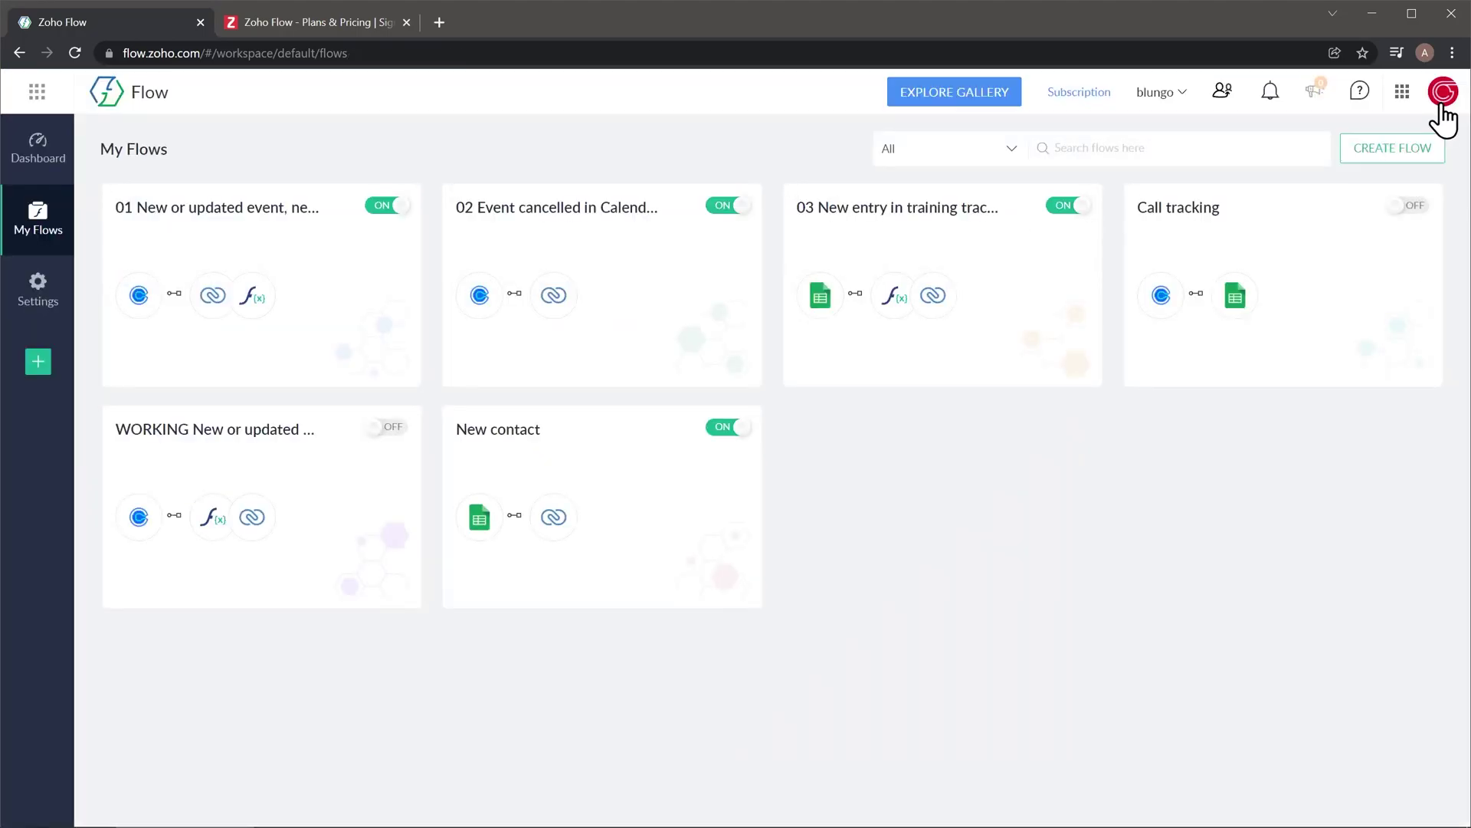
- Browse the History, Connections, Members, Audit Trail and Support Access settings pages
{"action": "left_click", "coordinate": [51, 305]}
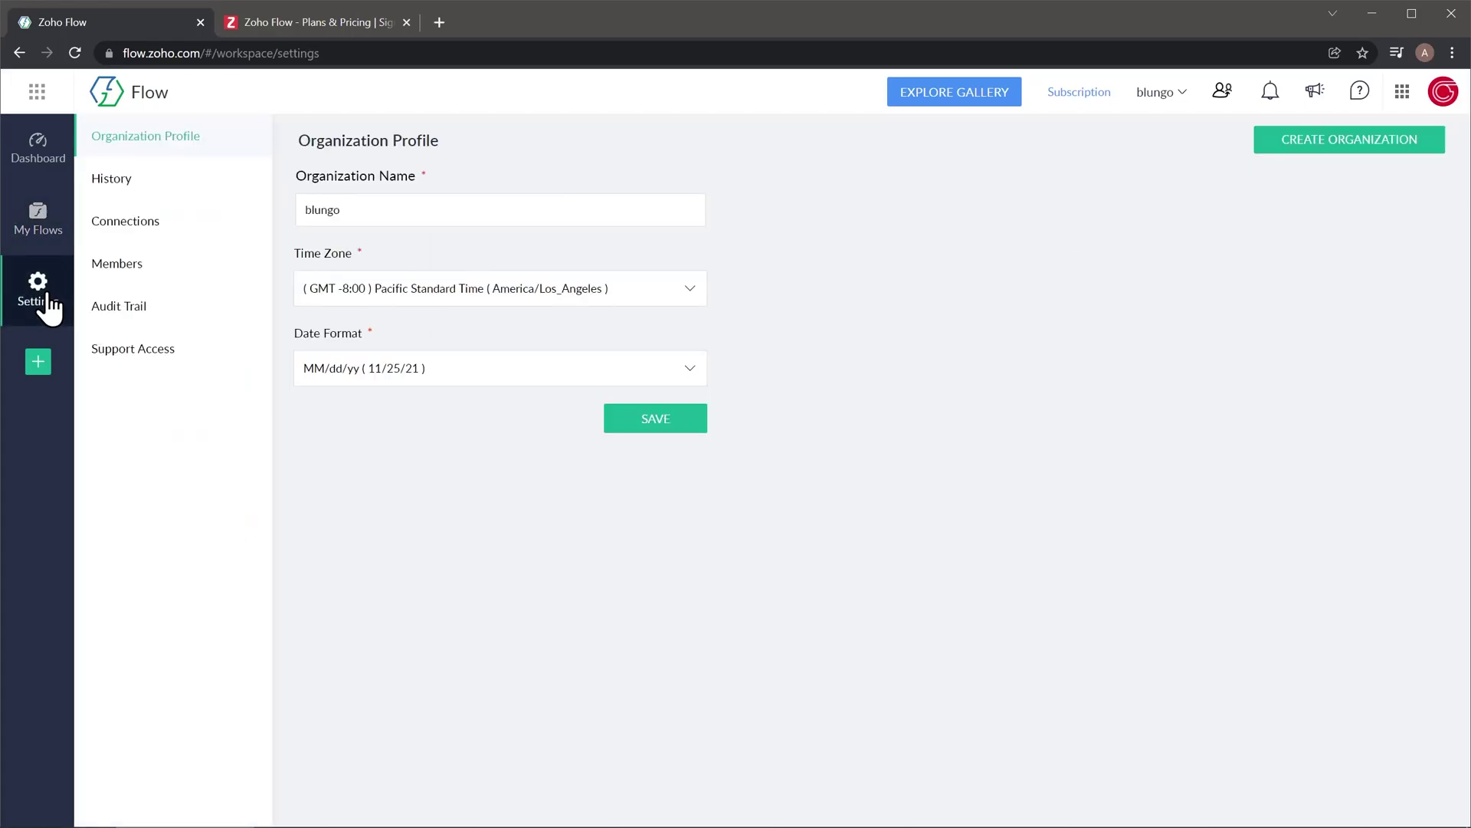
{"action": "left_click", "coordinate": [194, 195]}
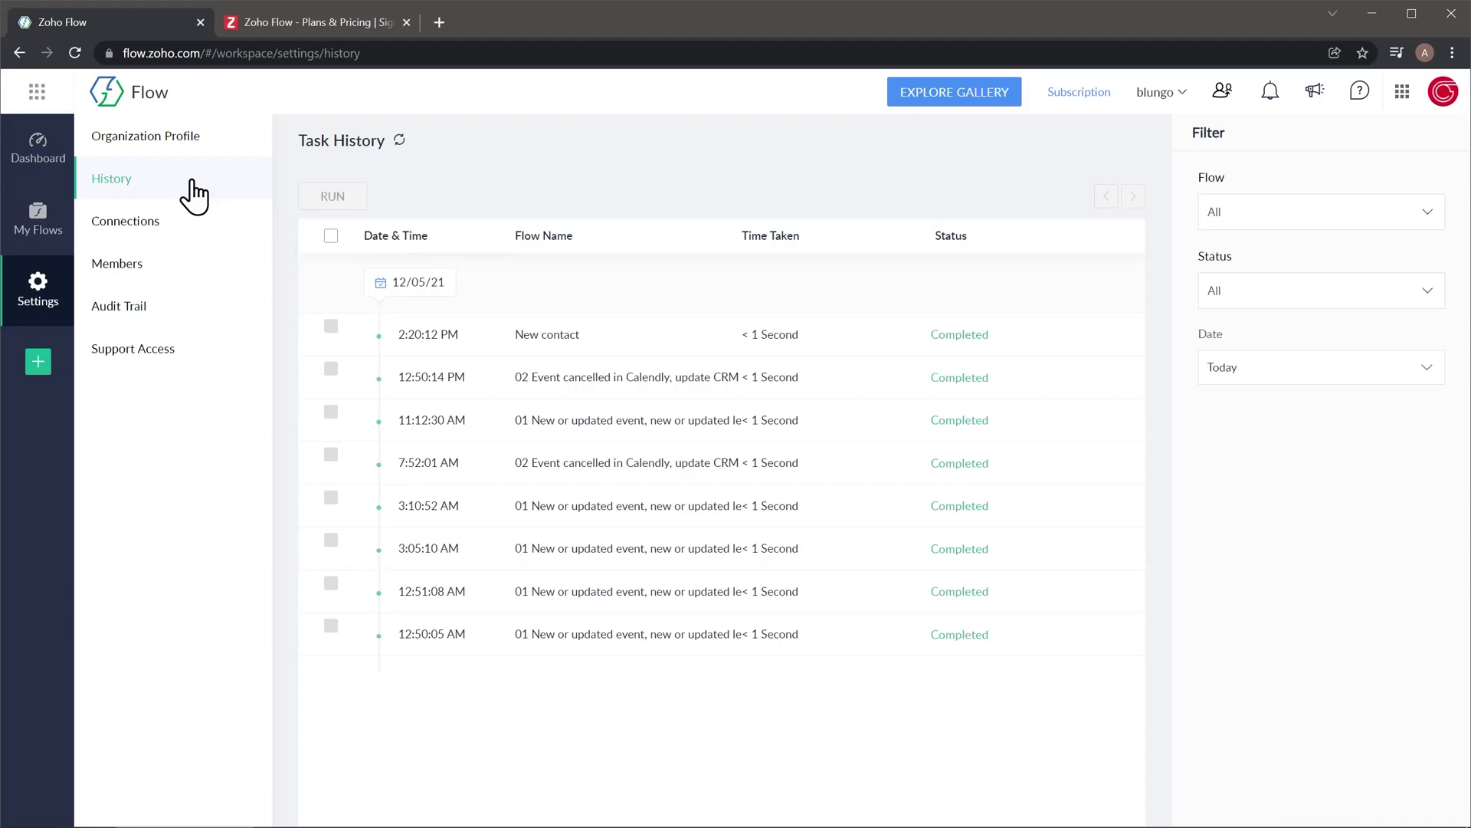
{"action": "left_click", "coordinate": [191, 230]}
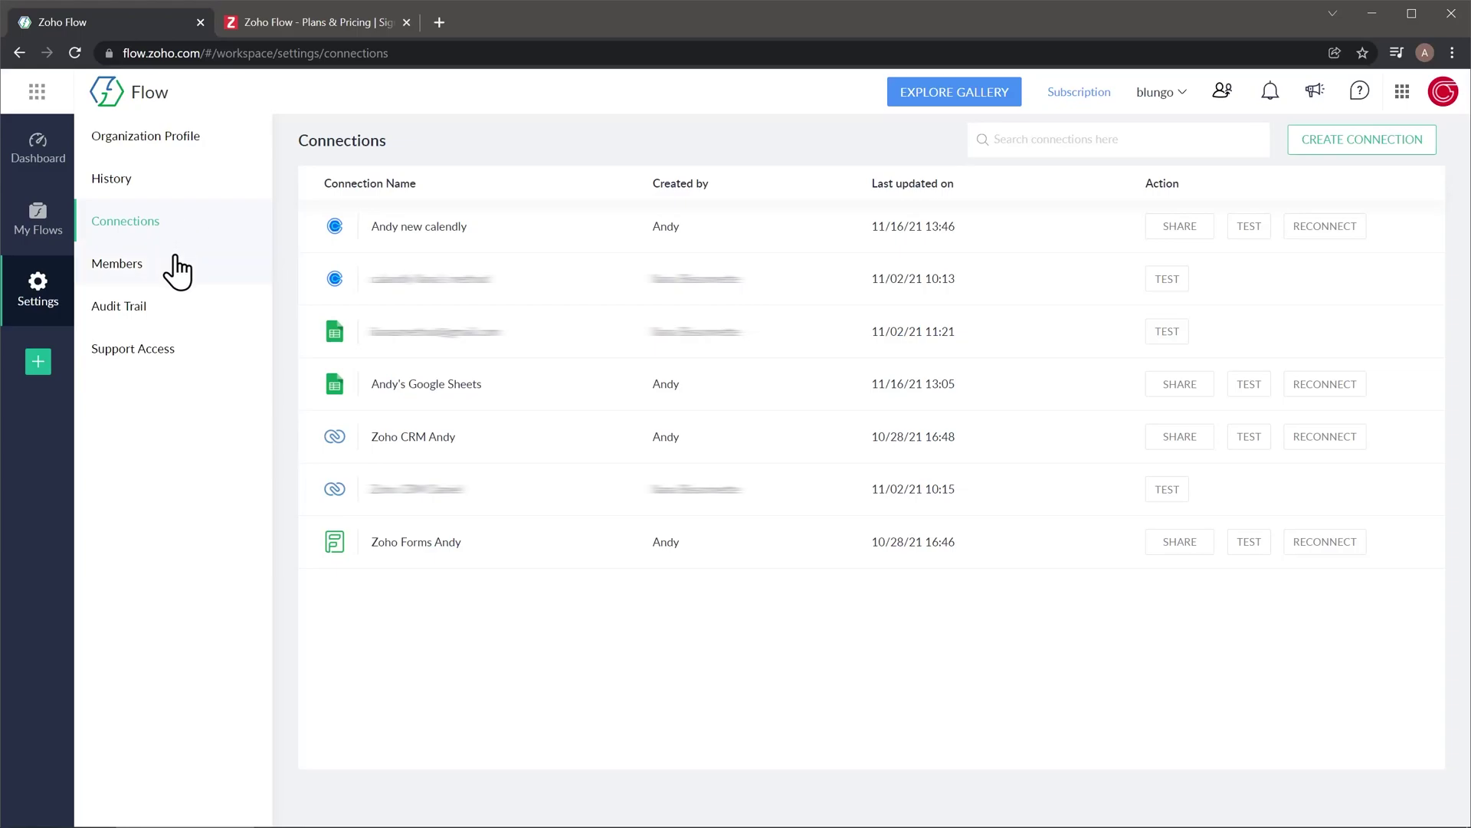
{"action": "left_click", "coordinate": [178, 269]}
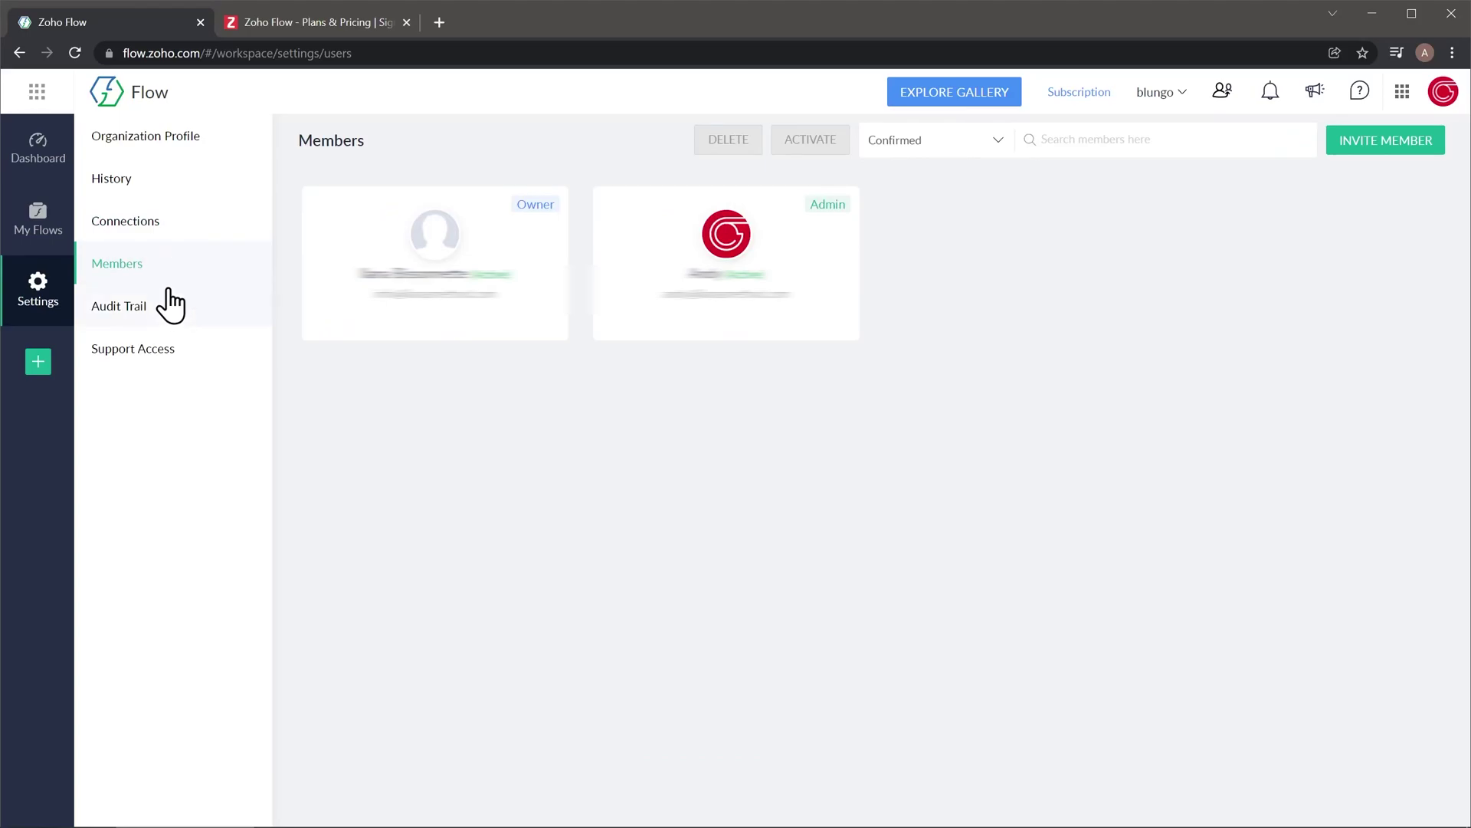
{"action": "left_click", "coordinate": [169, 309]}
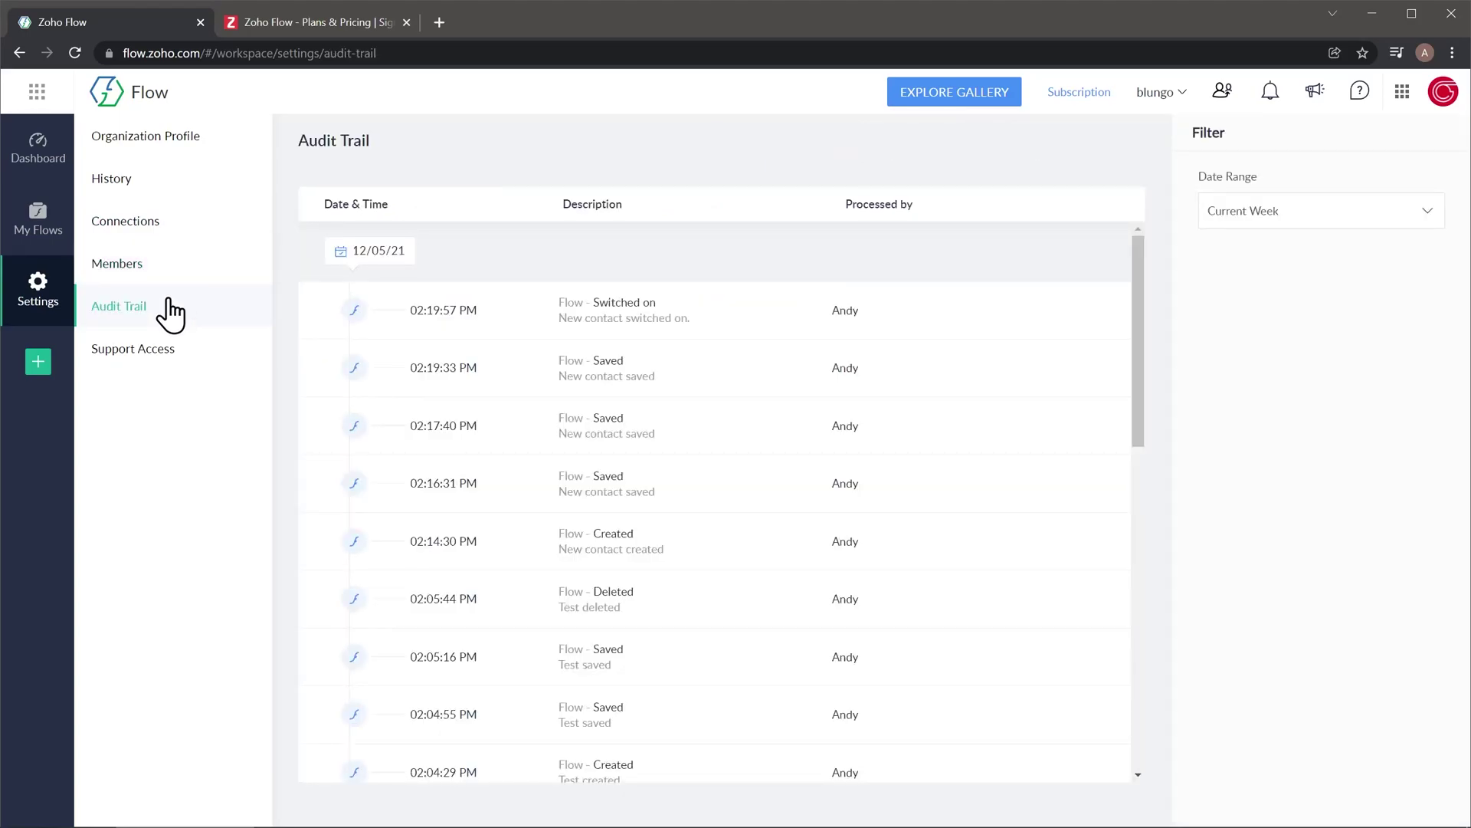
{"action": "left_click", "coordinate": [197, 354]}
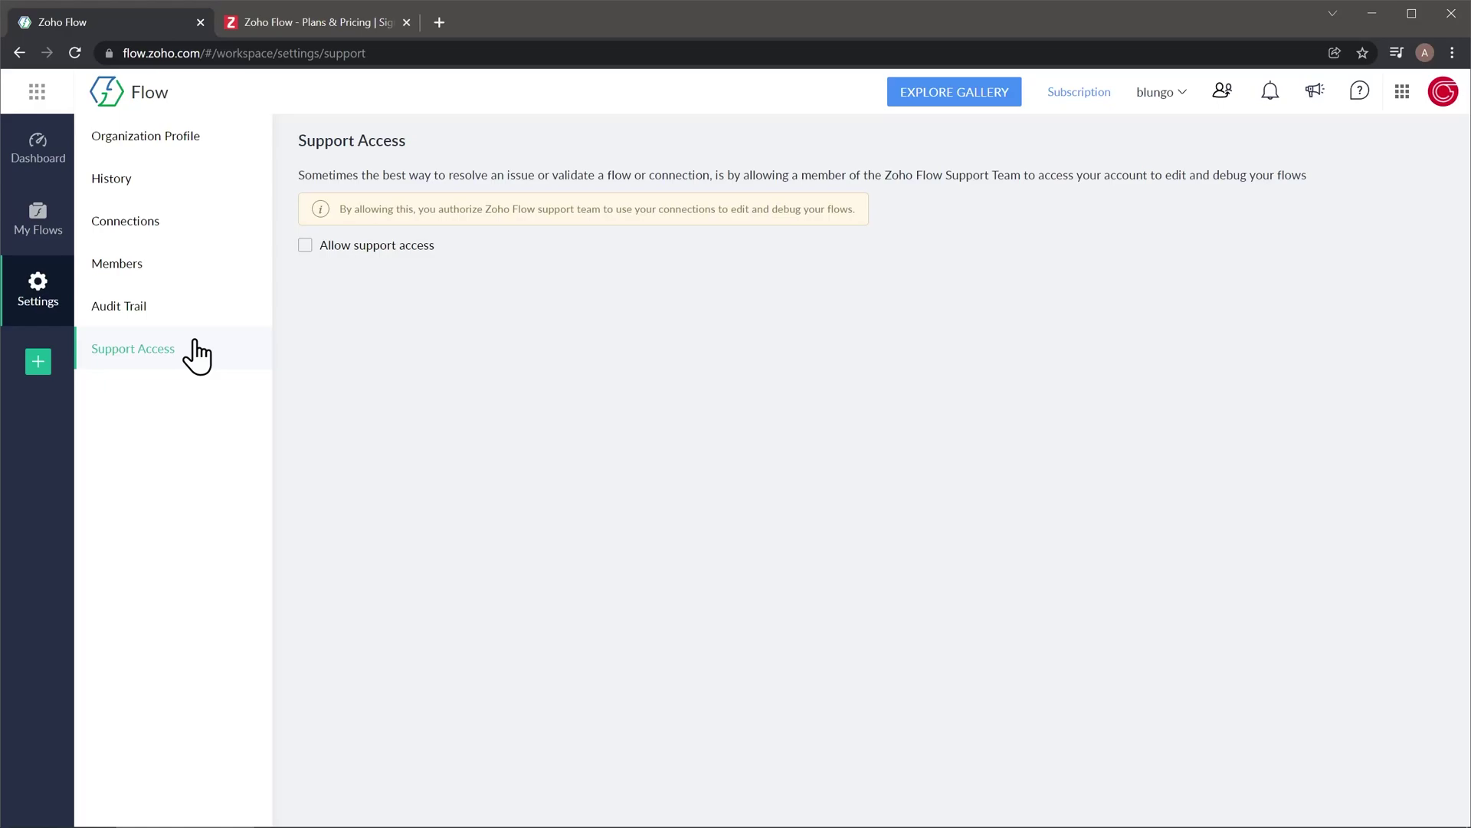
- Filter the Explore Gallery to QuickBooks with a 'qui' search and review its flows, triggers and actions
{"action": "left_click", "coordinate": [941, 98]}
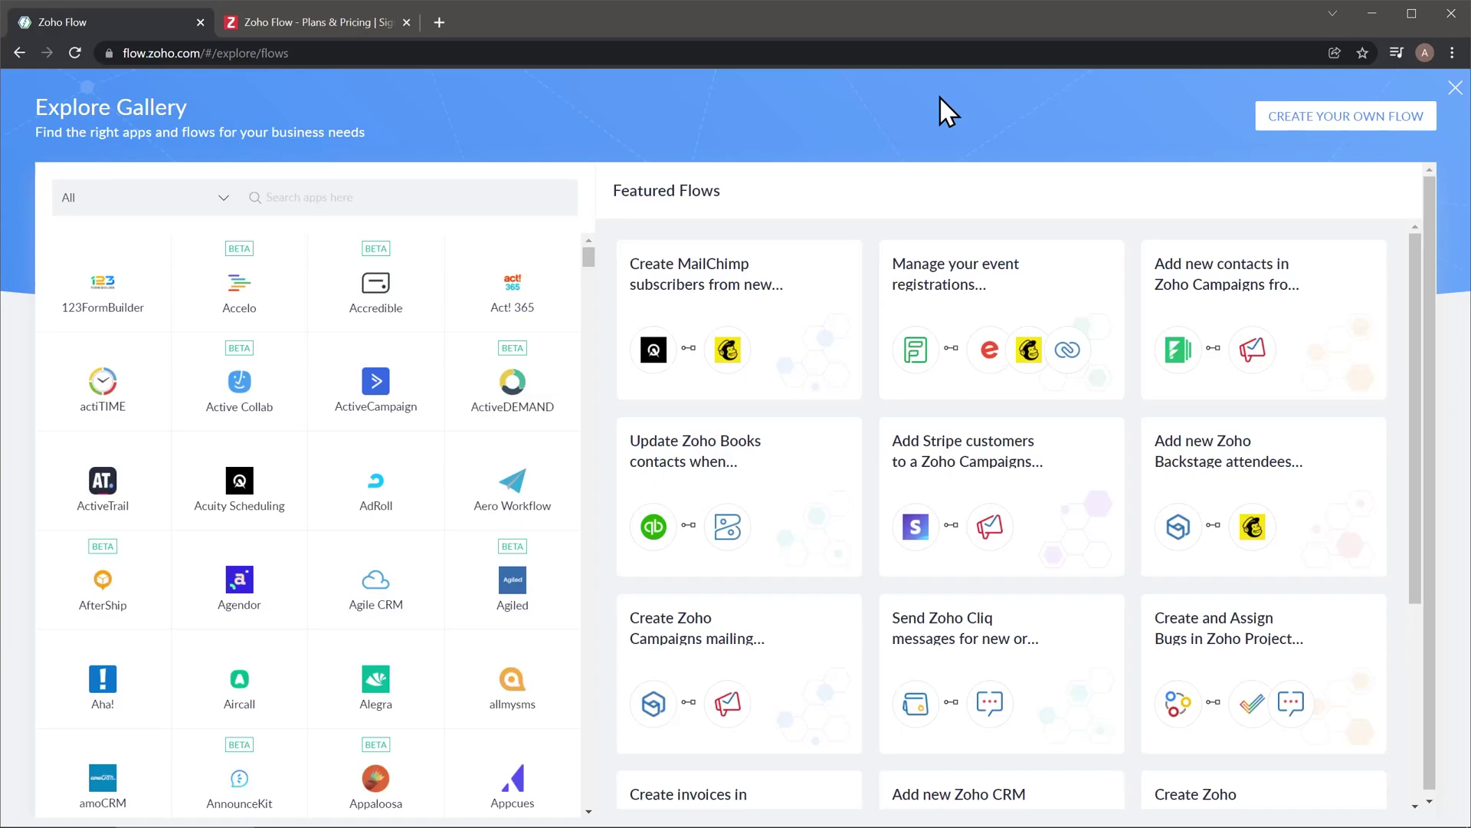
{"action": "left_click", "coordinate": [444, 185]}
{"action": "type", "text": "qui"}
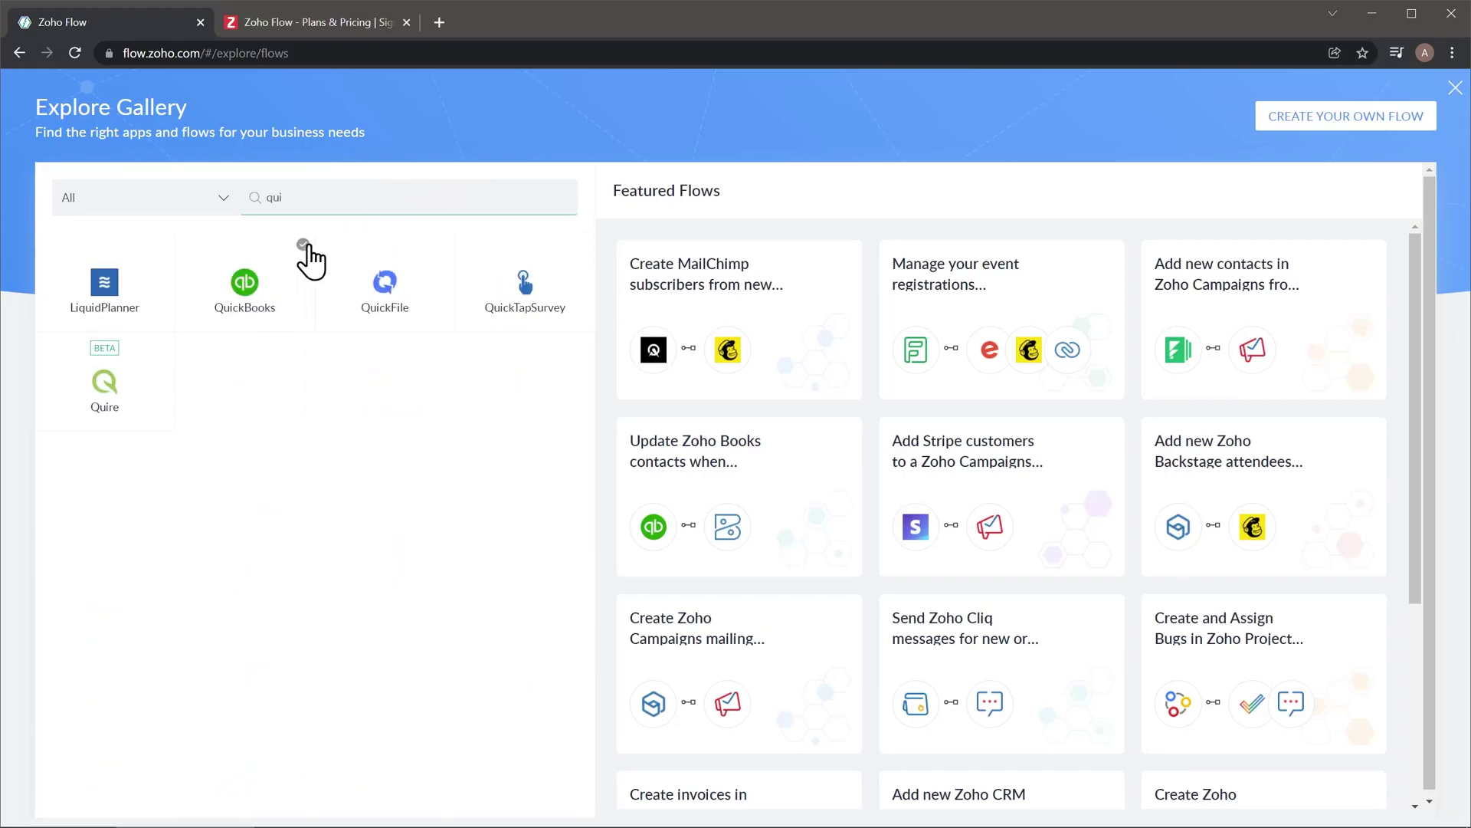
{"action": "left_click", "coordinate": [288, 276]}
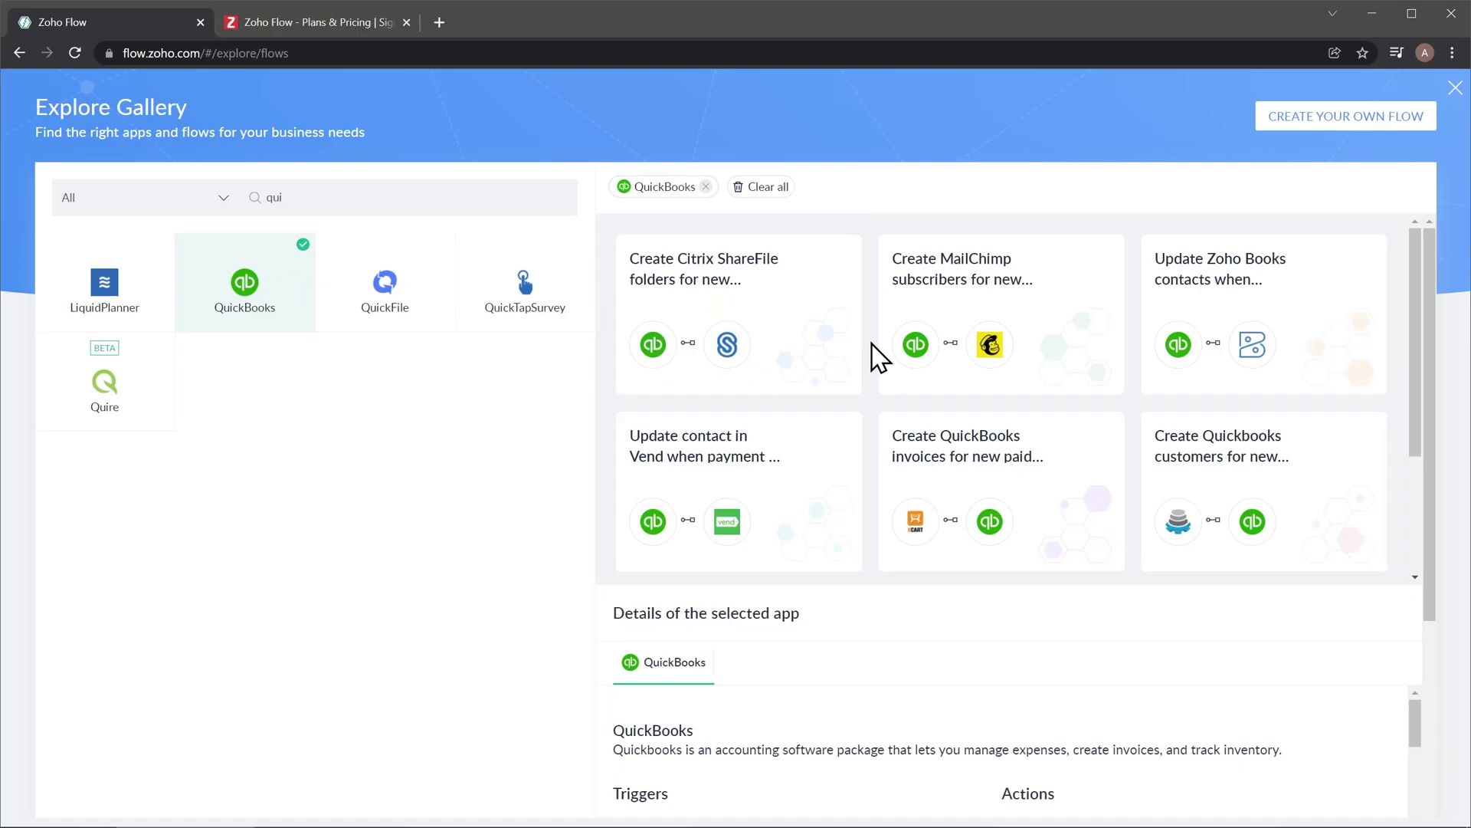
{"action": "scroll", "coordinate": [880, 354], "scroll_direction": "down", "scroll_amount": 3}
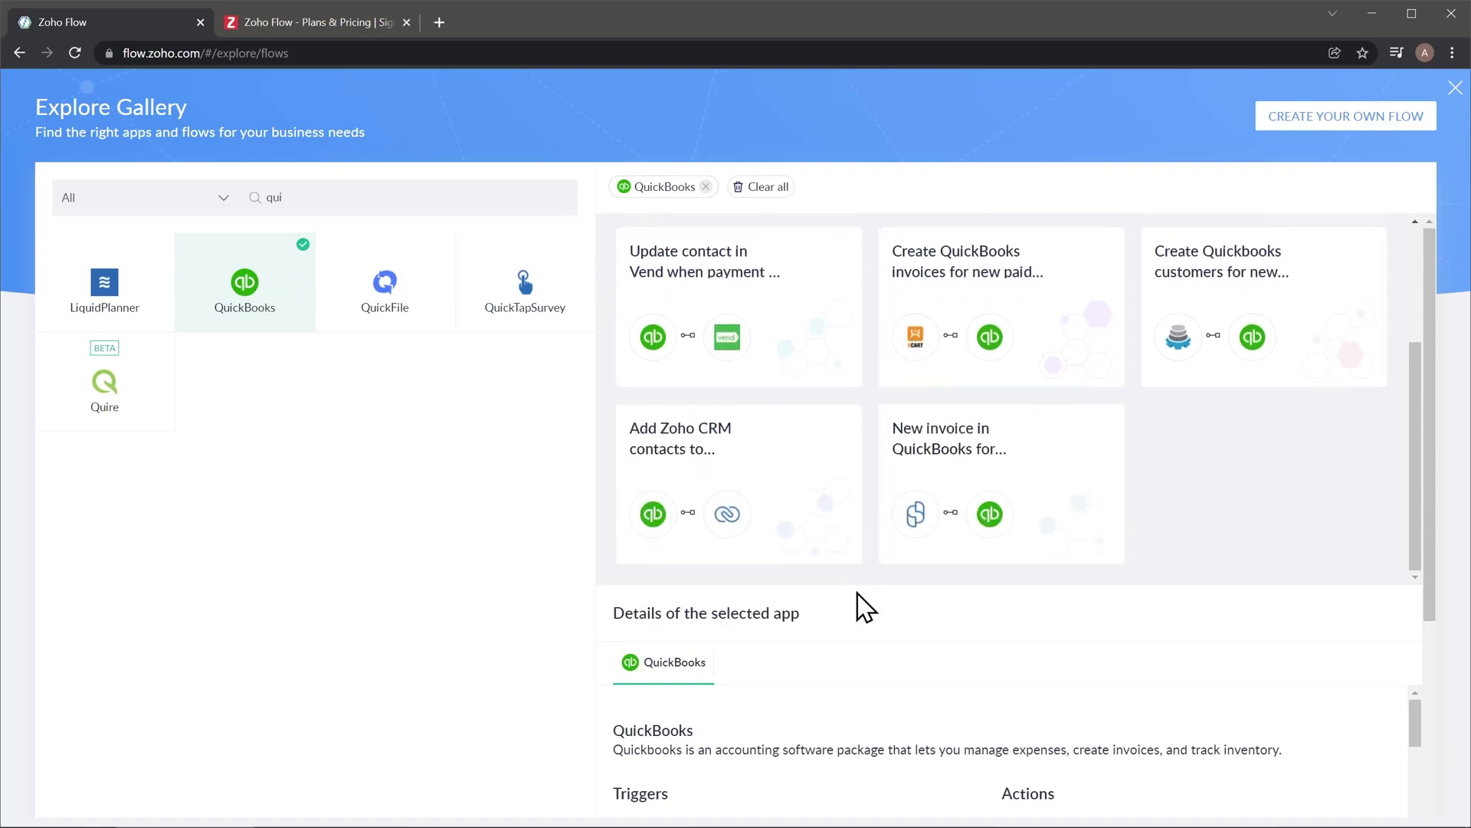
{"action": "scroll", "coordinate": [861, 601], "scroll_direction": "down", "scroll_amount": 2}
{"action": "scroll", "coordinate": [866, 613], "scroll_direction": "down", "scroll_amount": 1}
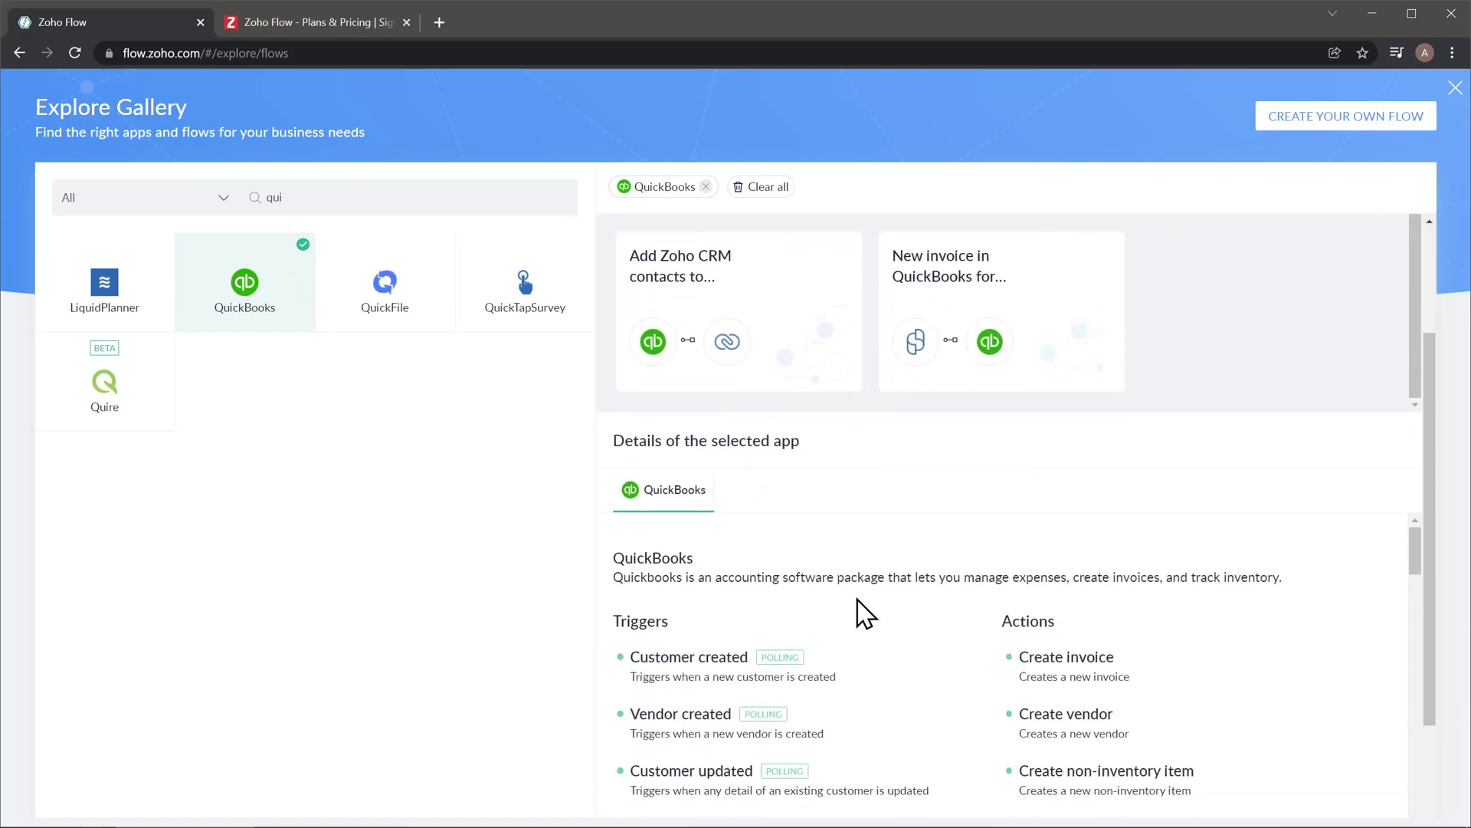
{"action": "scroll", "coordinate": [893, 659], "scroll_direction": "down", "scroll_amount": 5}
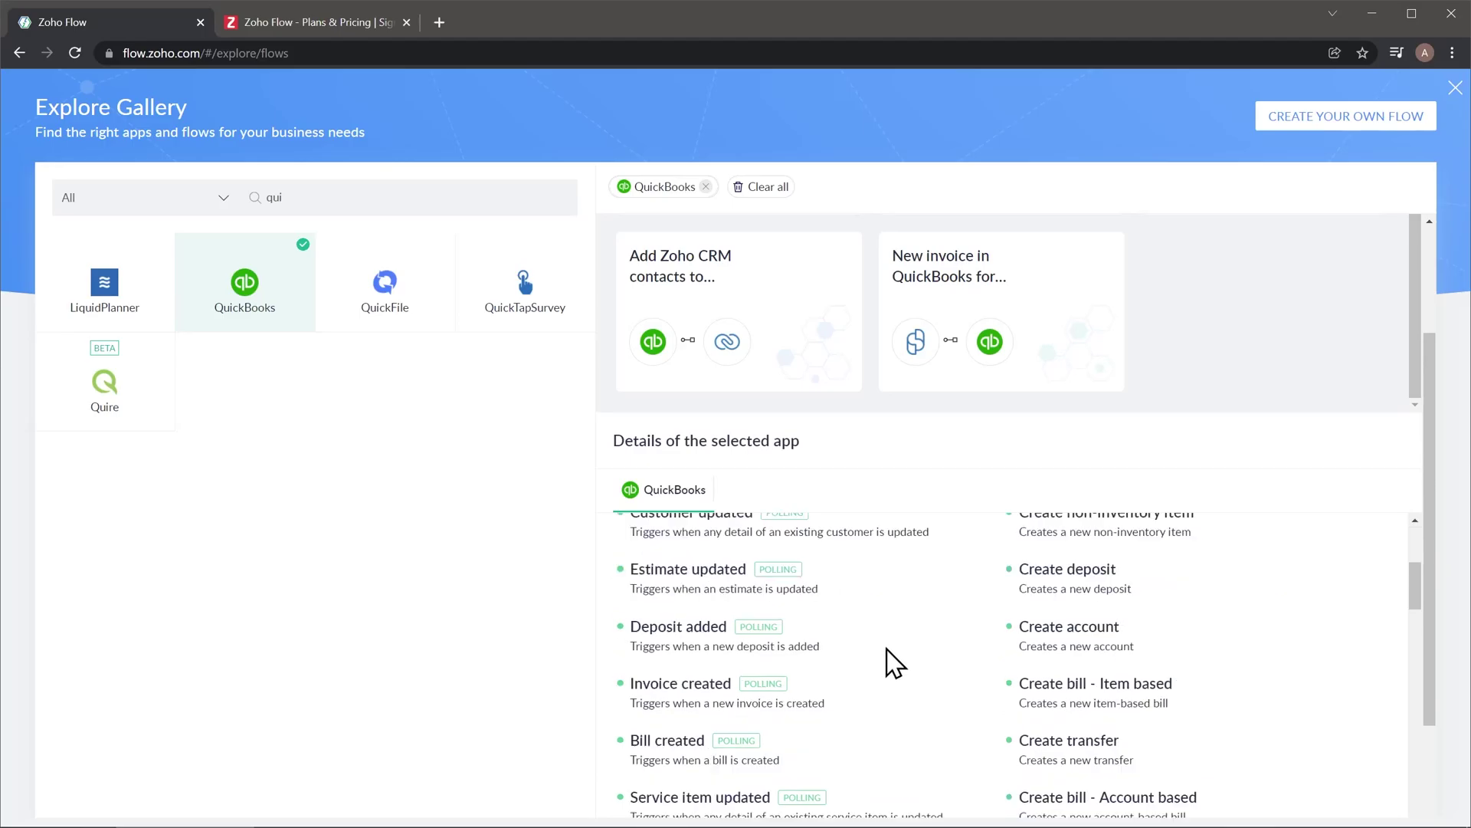
{"action": "scroll", "coordinate": [893, 663], "scroll_direction": "down", "scroll_amount": 3}
{"action": "scroll", "coordinate": [893, 663], "scroll_direction": "up", "scroll_amount": 10}
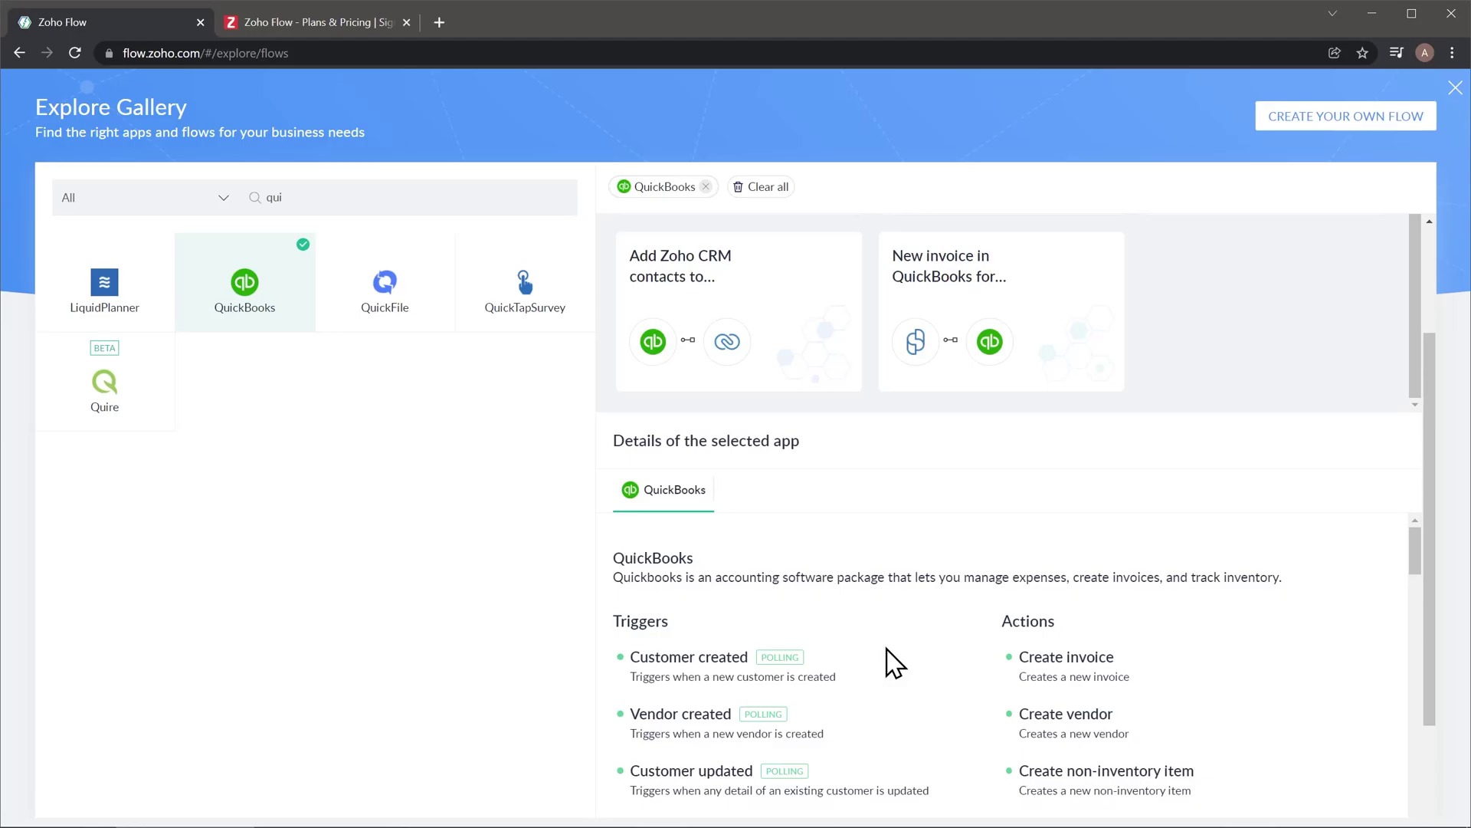
- Review the Zoho Flow pricing tab's Standard and Professional plans and add-on price tables
{"action": "left_click", "coordinate": [333, 20]}
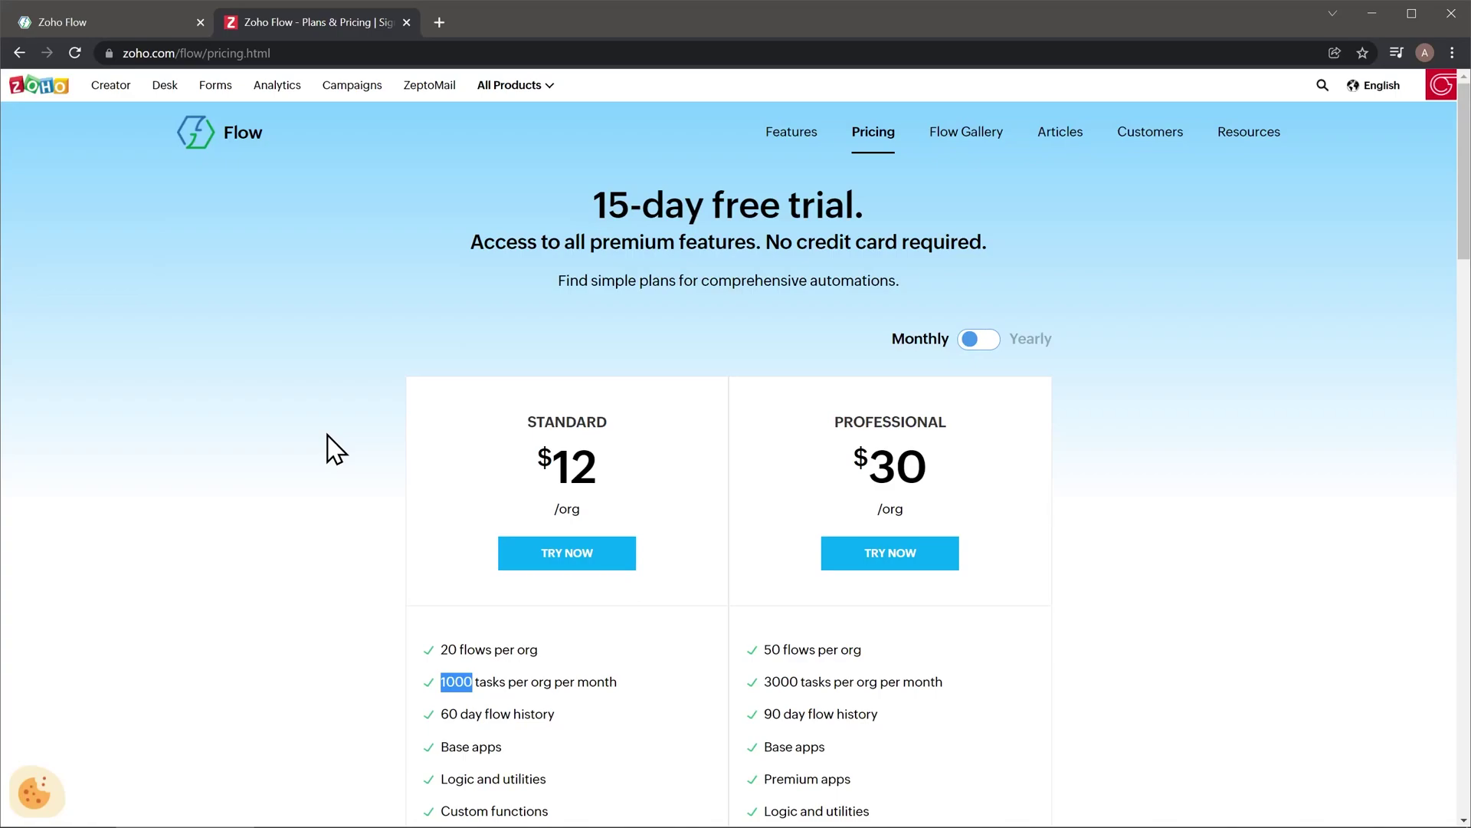
{"action": "scroll", "coordinate": [336, 449], "scroll_direction": "down", "scroll_amount": 2}
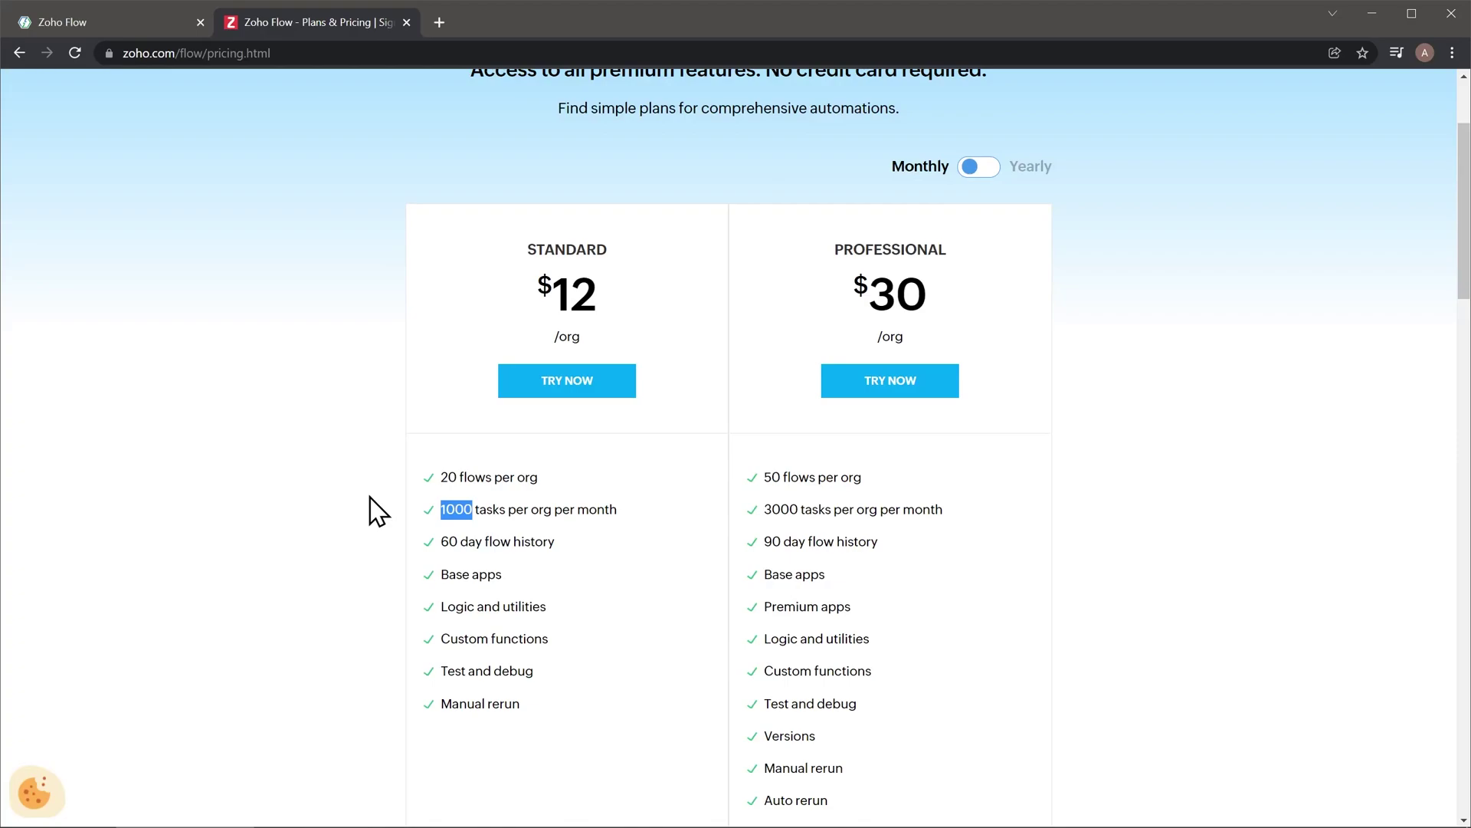
{"action": "scroll", "coordinate": [369, 509], "scroll_direction": "down", "scroll_amount": 6}
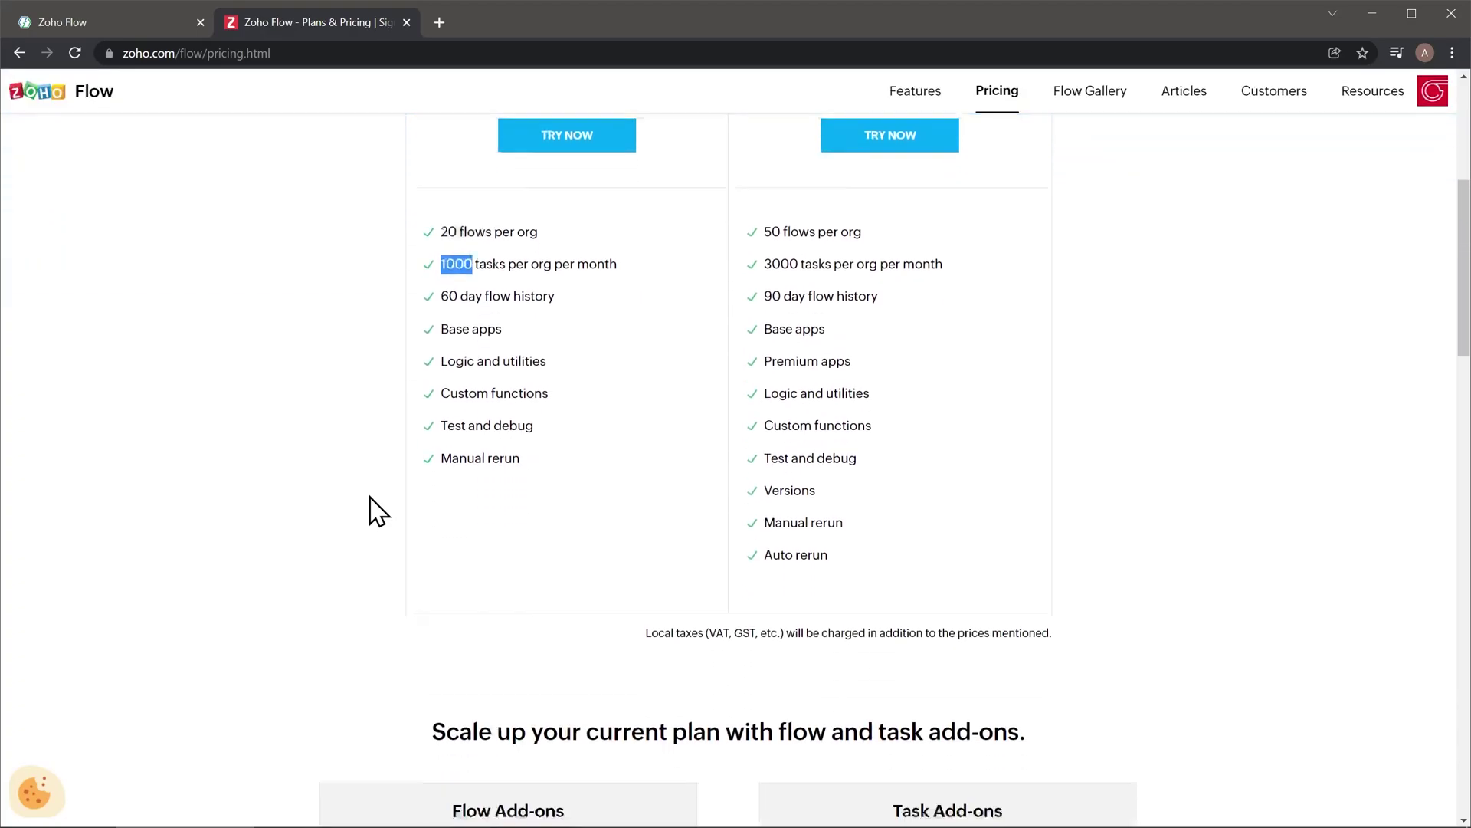